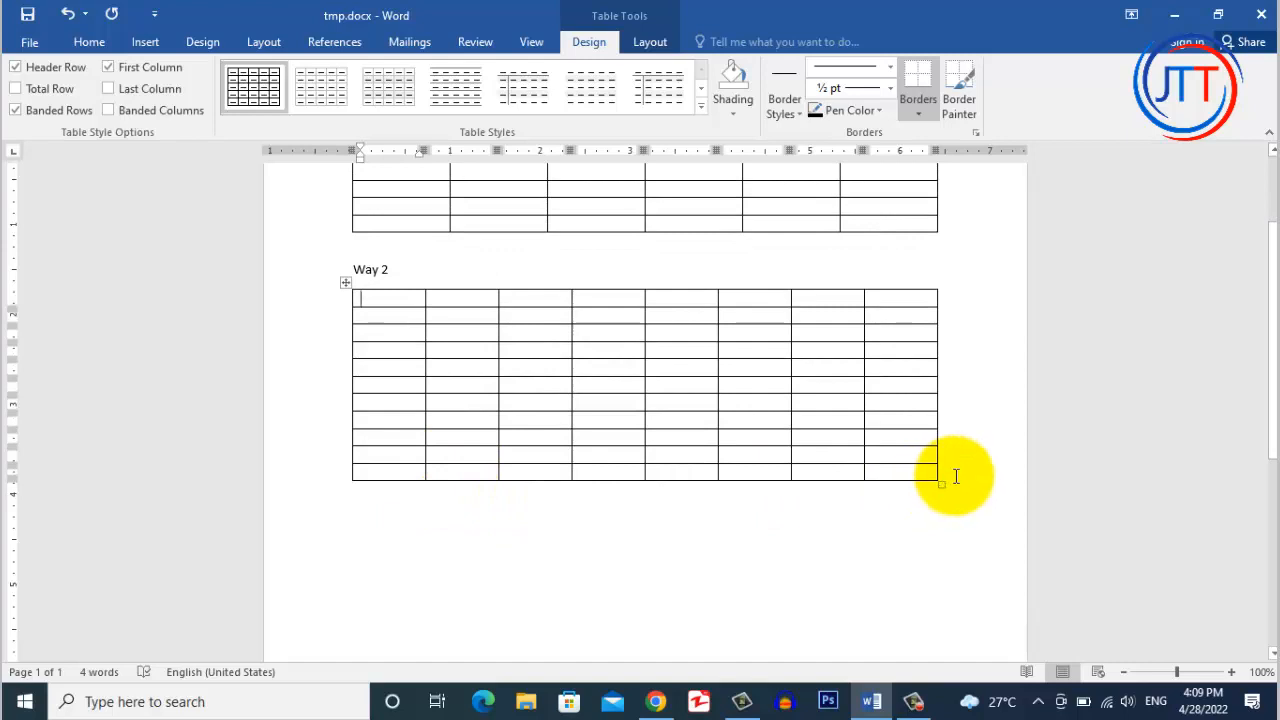
Step: Add the heading "Way 3" below the Way 2 table
click(914, 494)
text(Way 3)
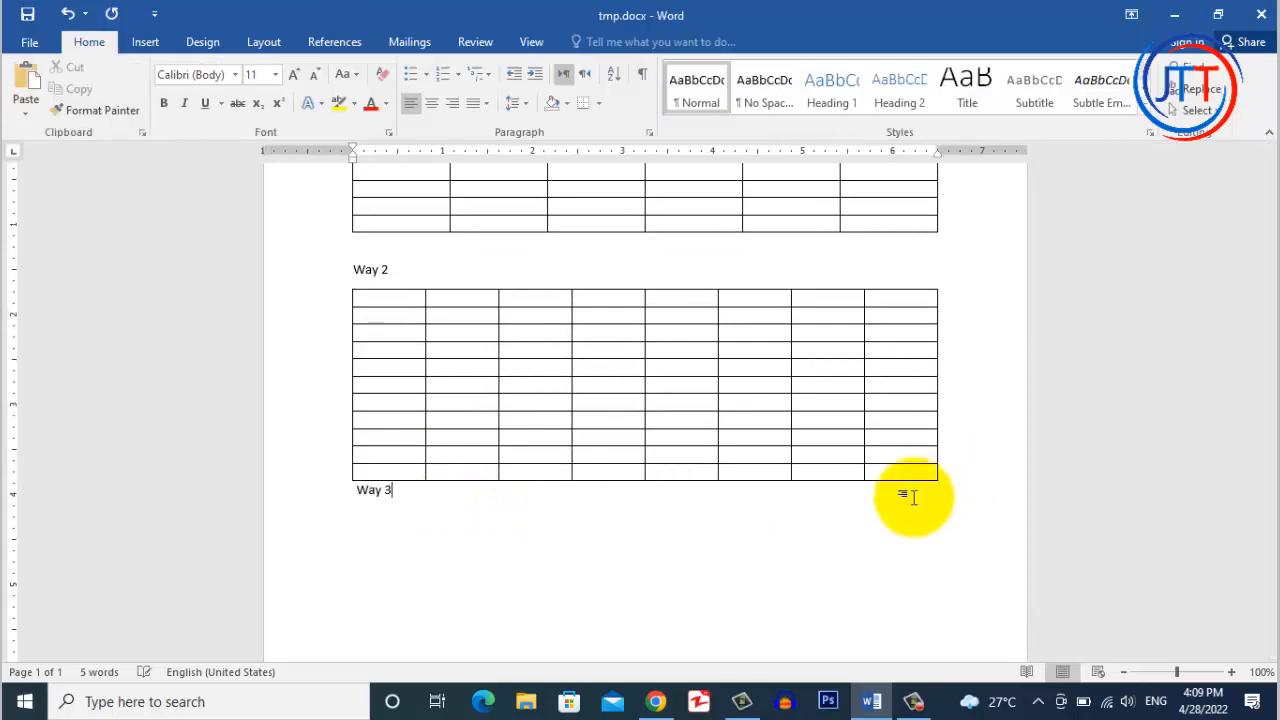
click(357, 491)
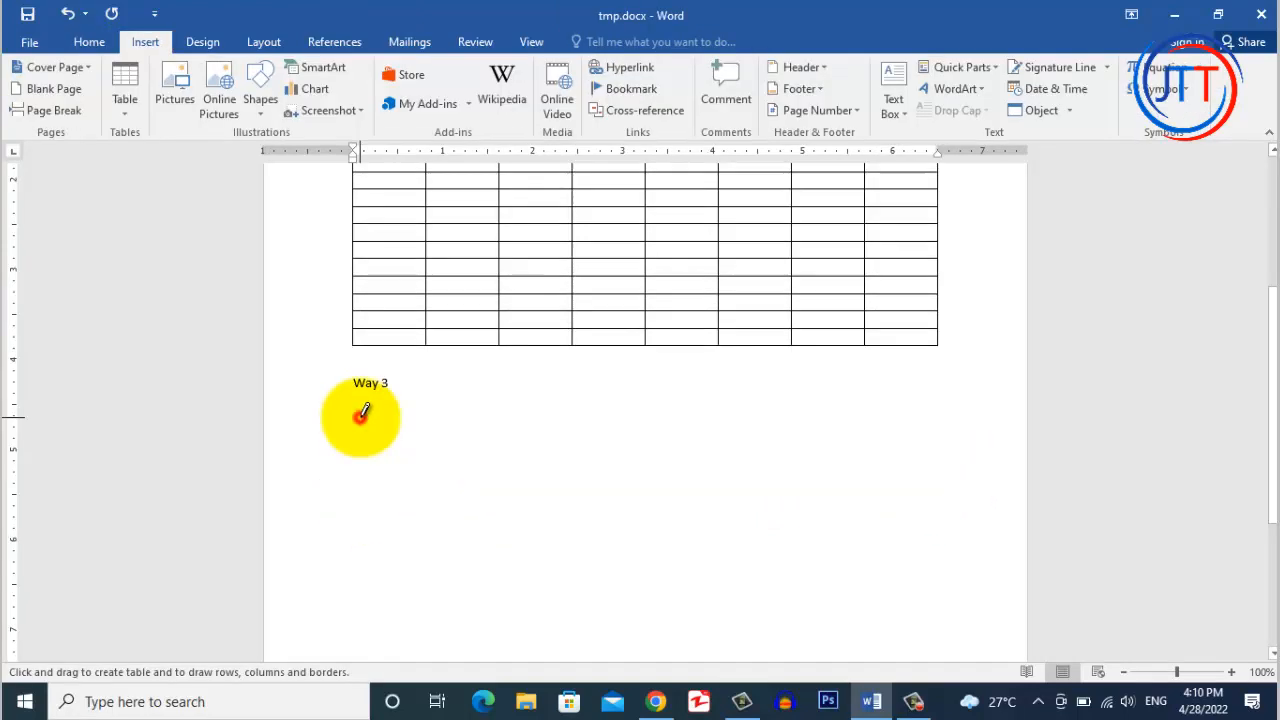
Step: Draw a table outline about 1.58" high below the Way 3 heading and divide it into five columns with vertical lines
mouse_move(360, 416)
mouse_down()
mouse_move(931, 569)
mouse_move(941, 545)
mouse_up()
drag(451, 409, 451, 545)
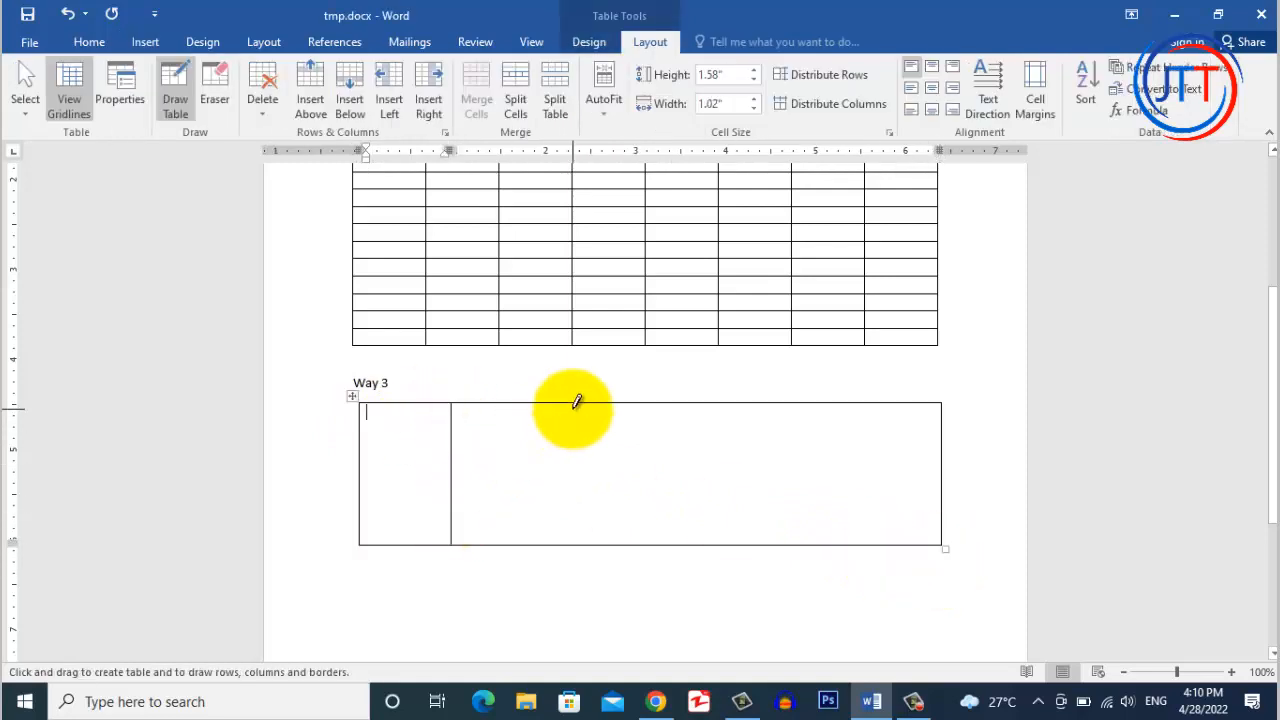
drag(576, 401, 608, 491)
mouse_move(690, 405)
mouse_down()
mouse_move(677, 463)
mouse_move(725, 488)
mouse_up()
drag(809, 408, 802, 522)
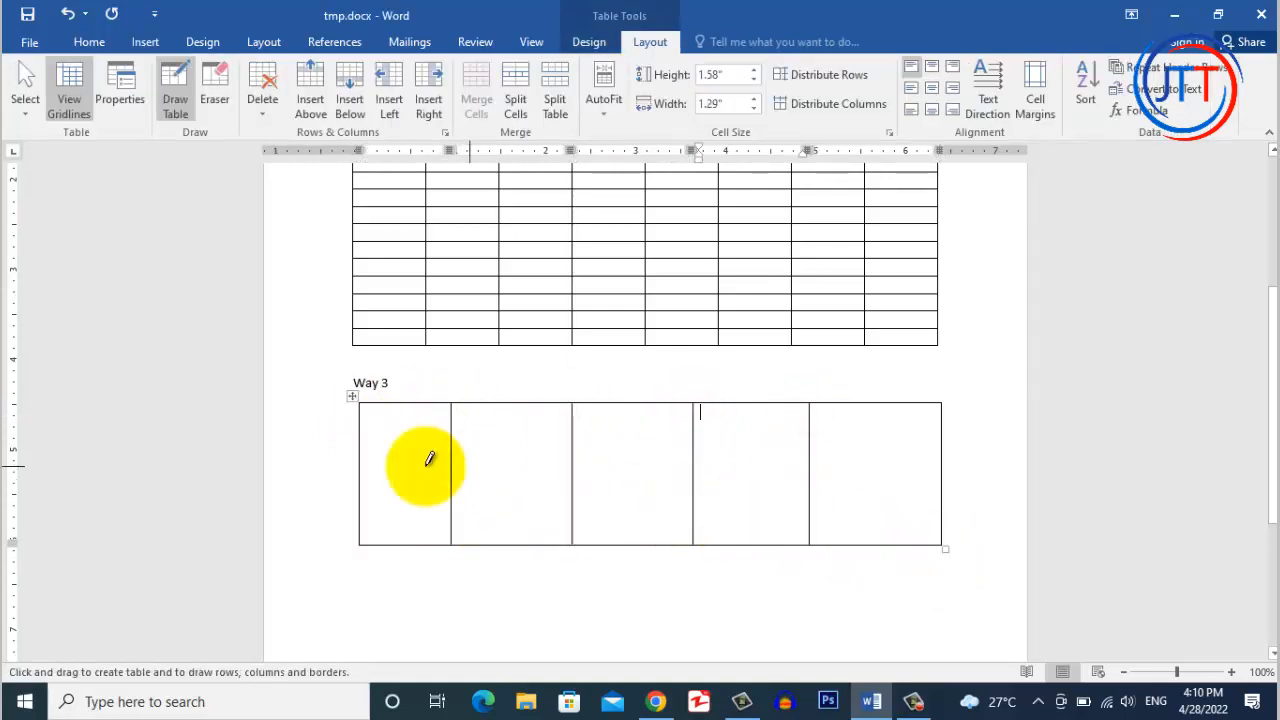
Step: Draw three row lines in the Way 3 table, stopping the middle one before the last column, and split that column's tall middle cell vertically
drag(357, 436, 900, 445)
drag(356, 458, 805, 467)
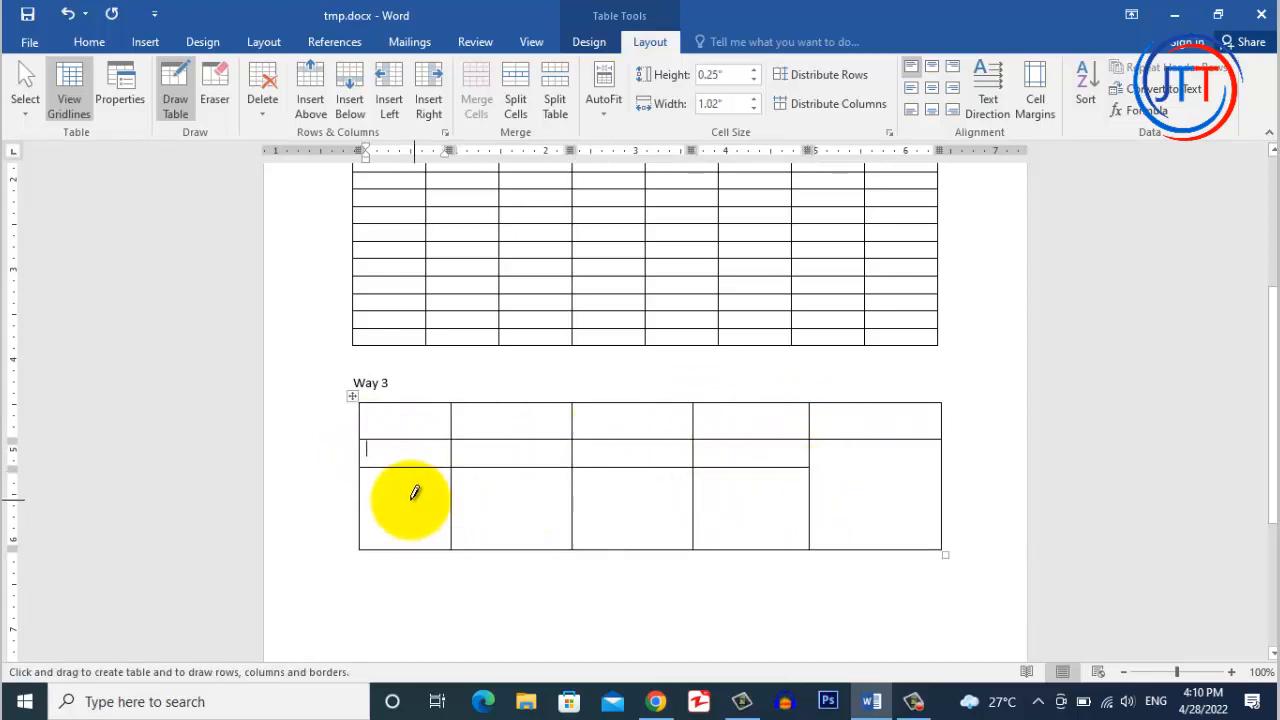
drag(363, 491, 809, 495)
drag(849, 443, 851, 496)
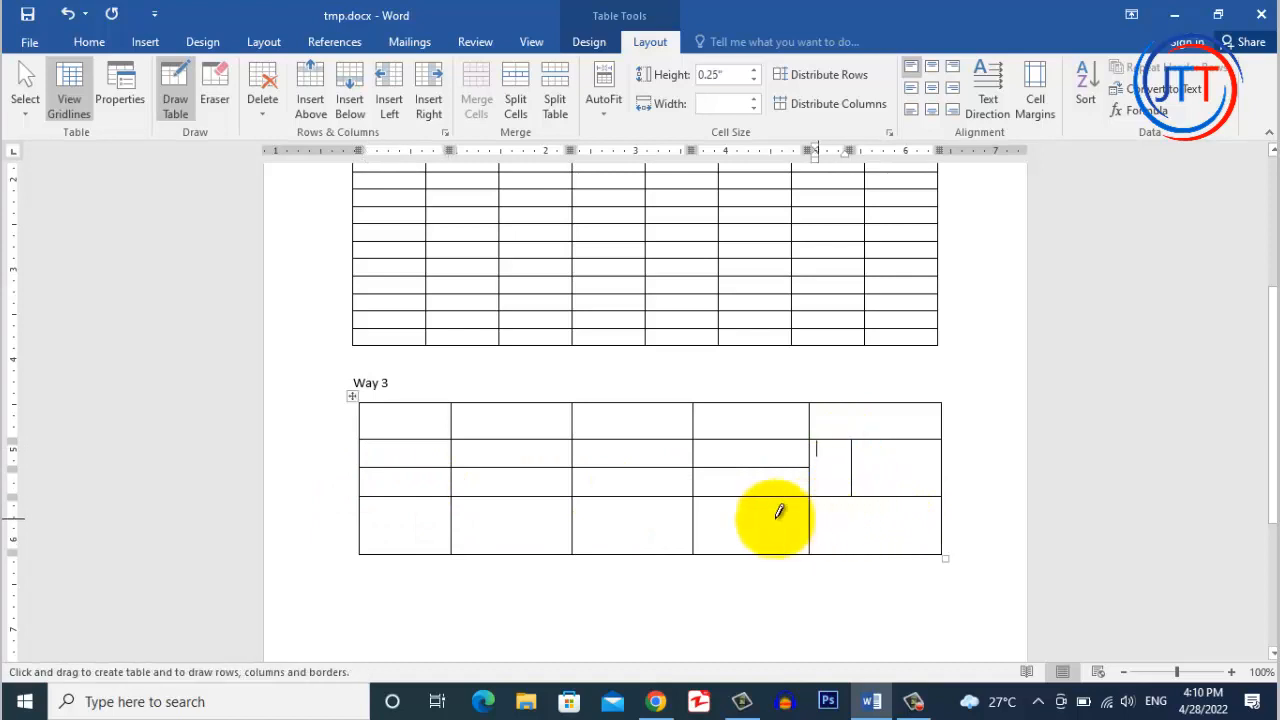
click(362, 518)
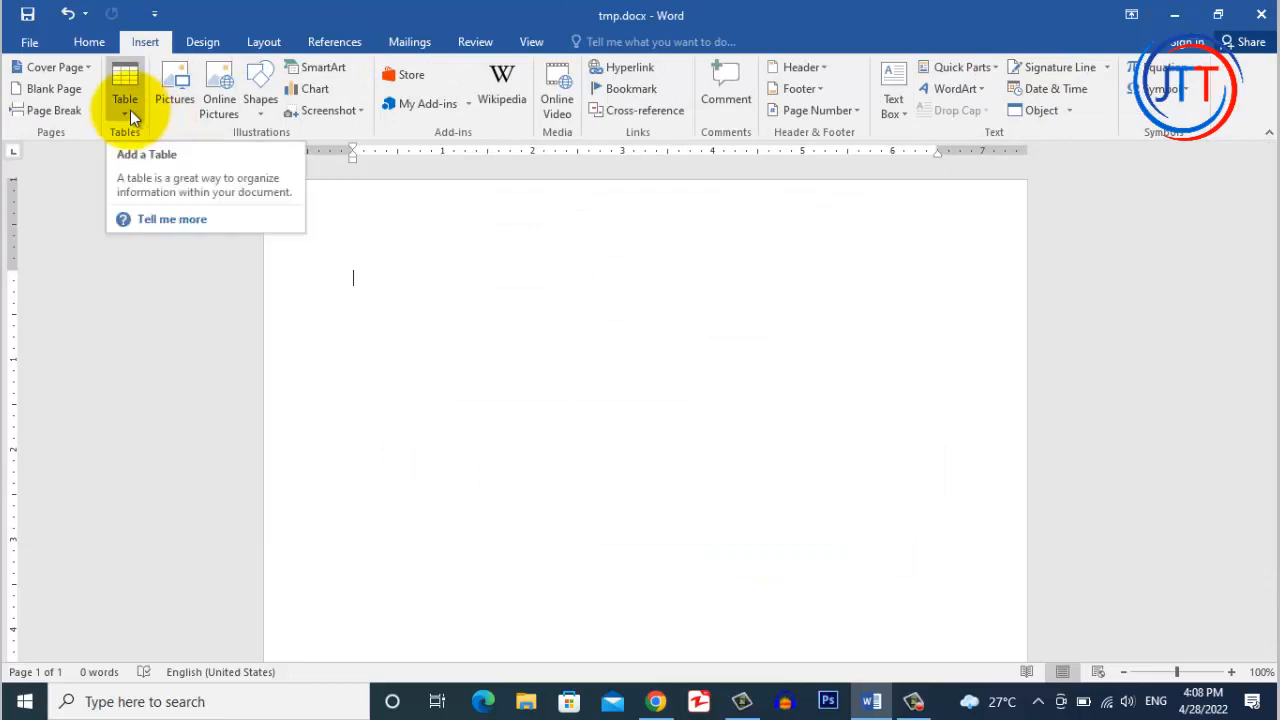
Step: Enter the heading "Way 1" at the top of the blank document and start a new line below it
click(130, 110)
click(130, 110)
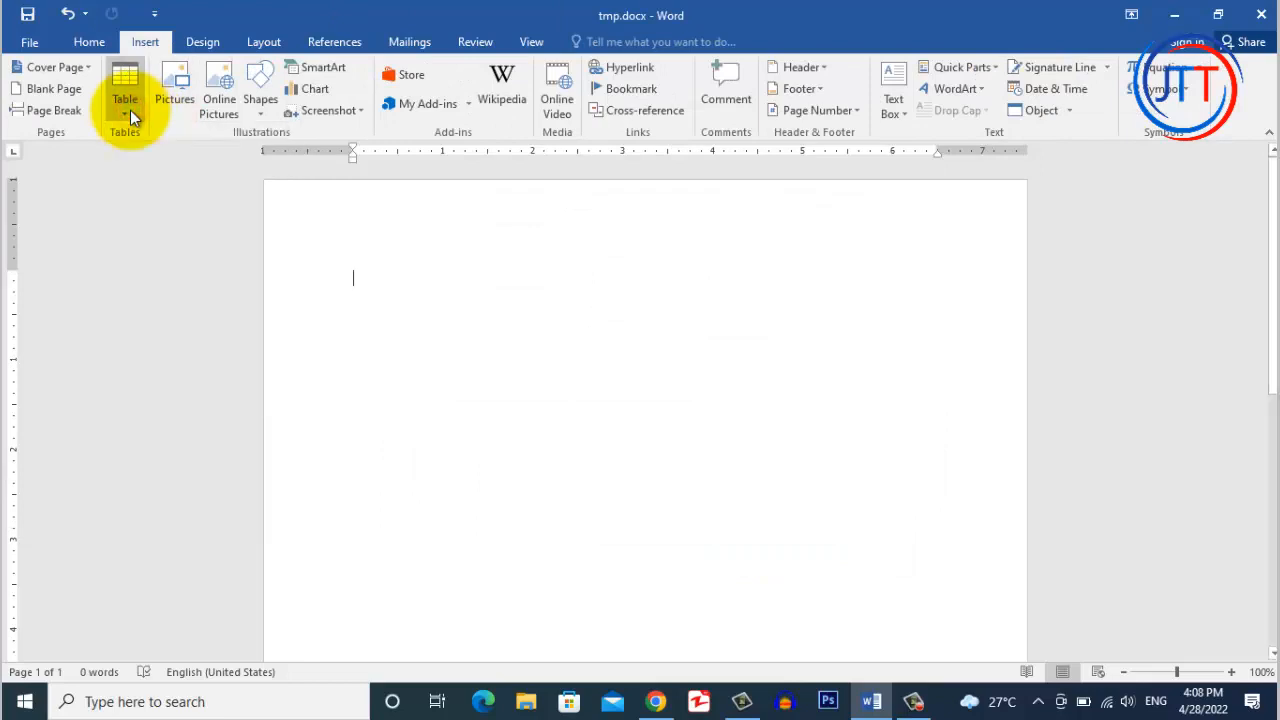
click(367, 267)
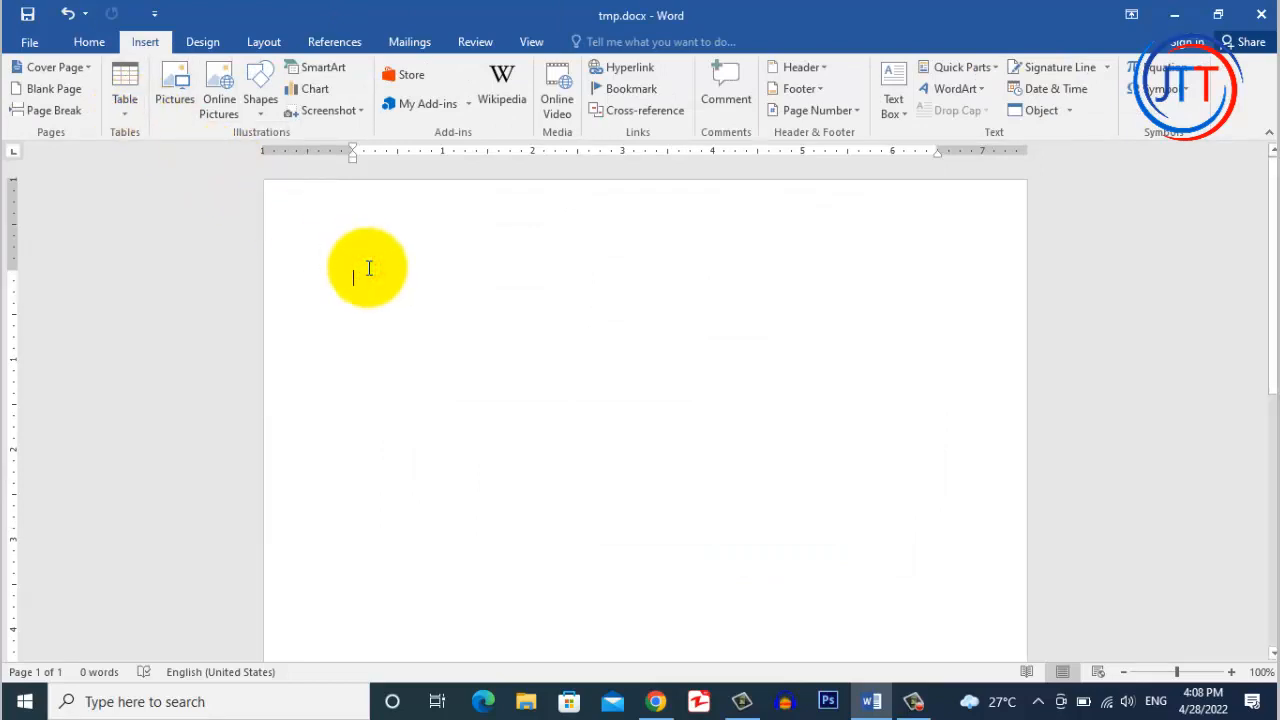
text(w)
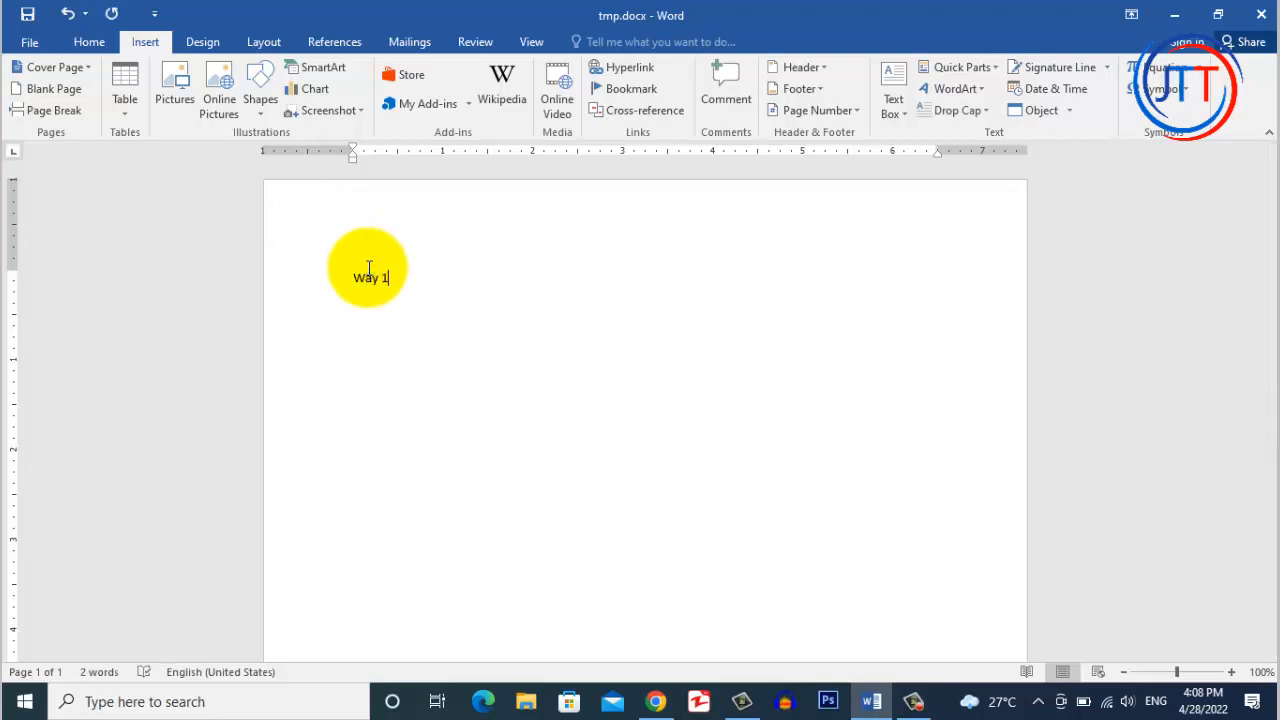
key(Return)
Step: Insert a table of six columns and four rows under the Way 1 heading and add the heading "Way 2" below it
click(125, 105)
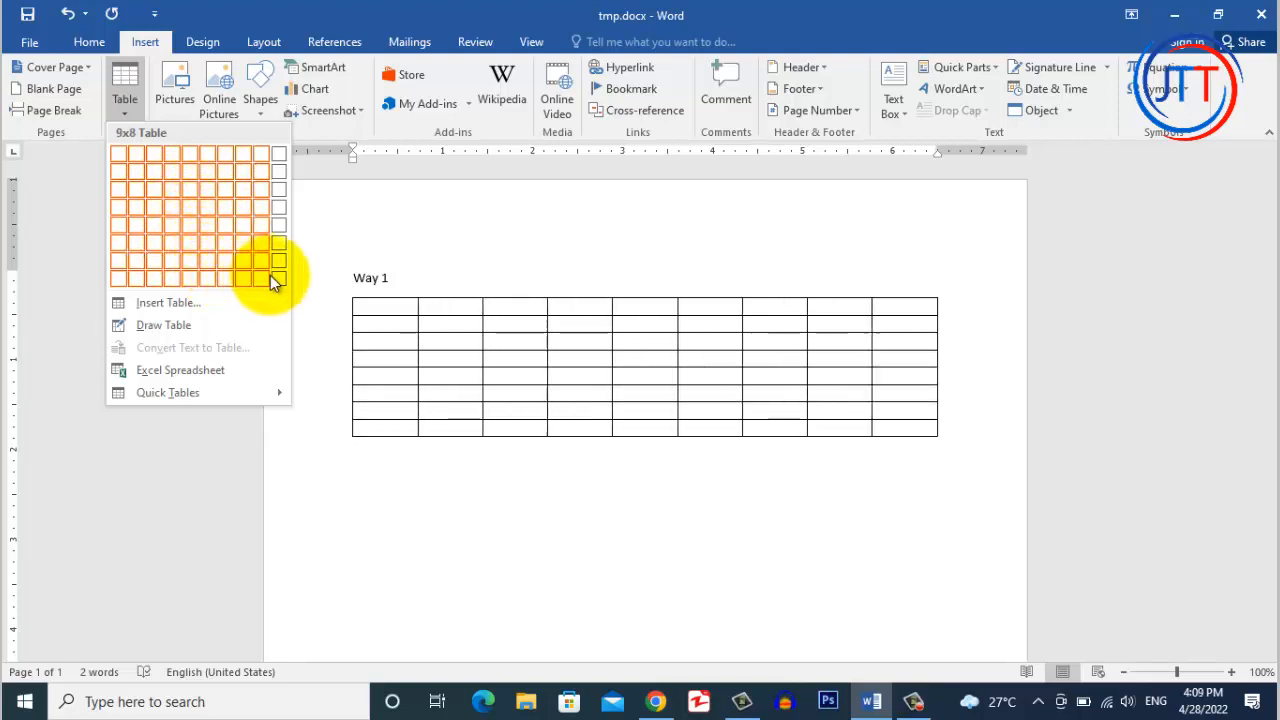
click(207, 208)
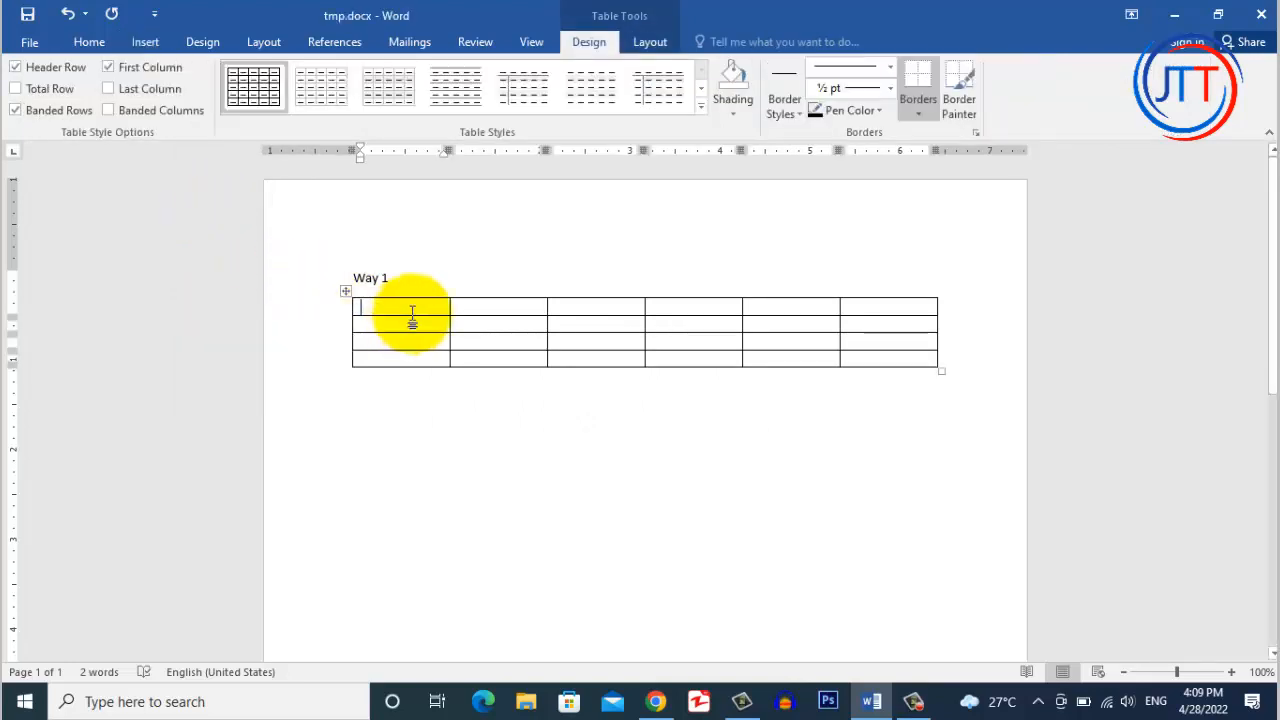
click(418, 388)
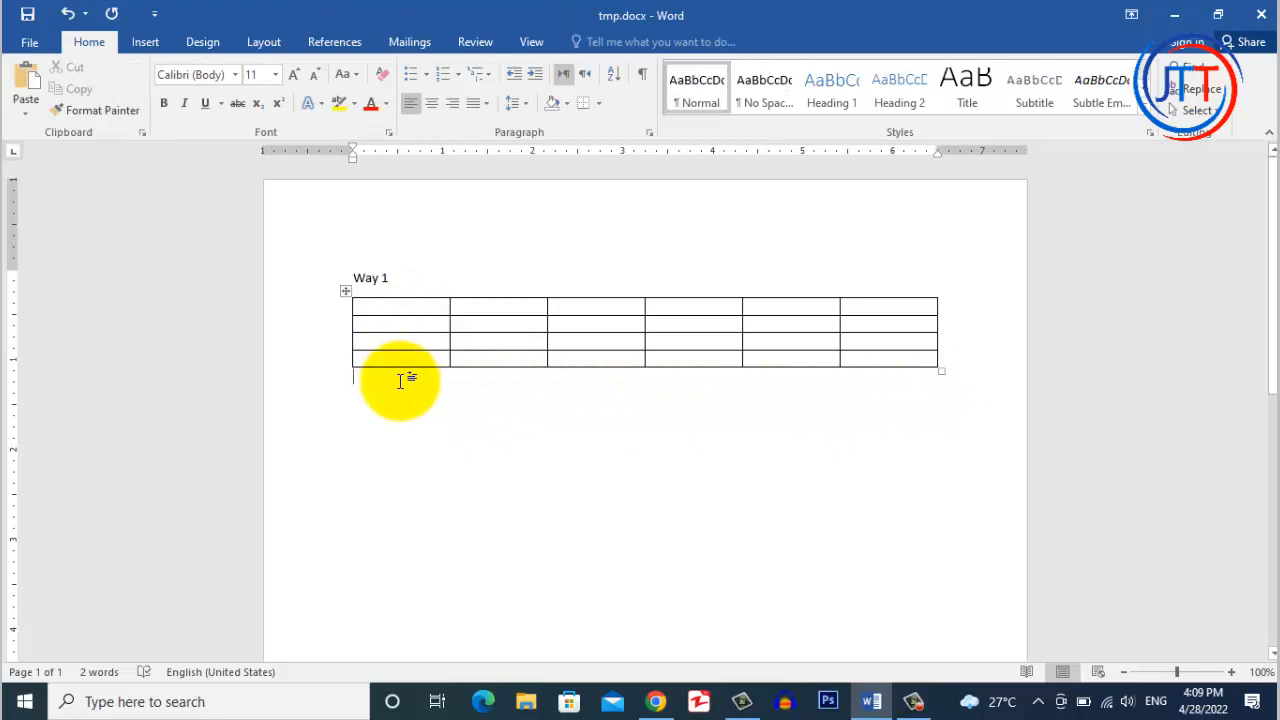
key(Return)
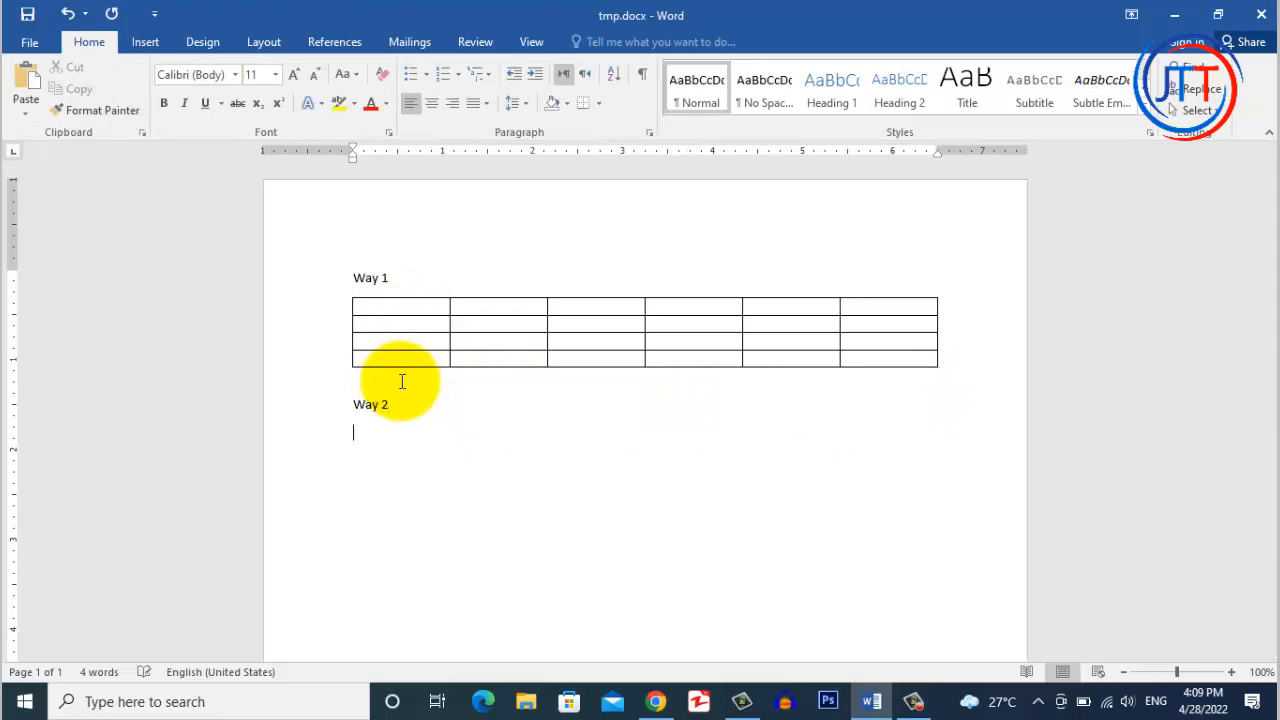
Step: Insert a table under the Way 2 heading by specifying 8 columns and 11 rows with automatic fixed column width
click(150, 43)
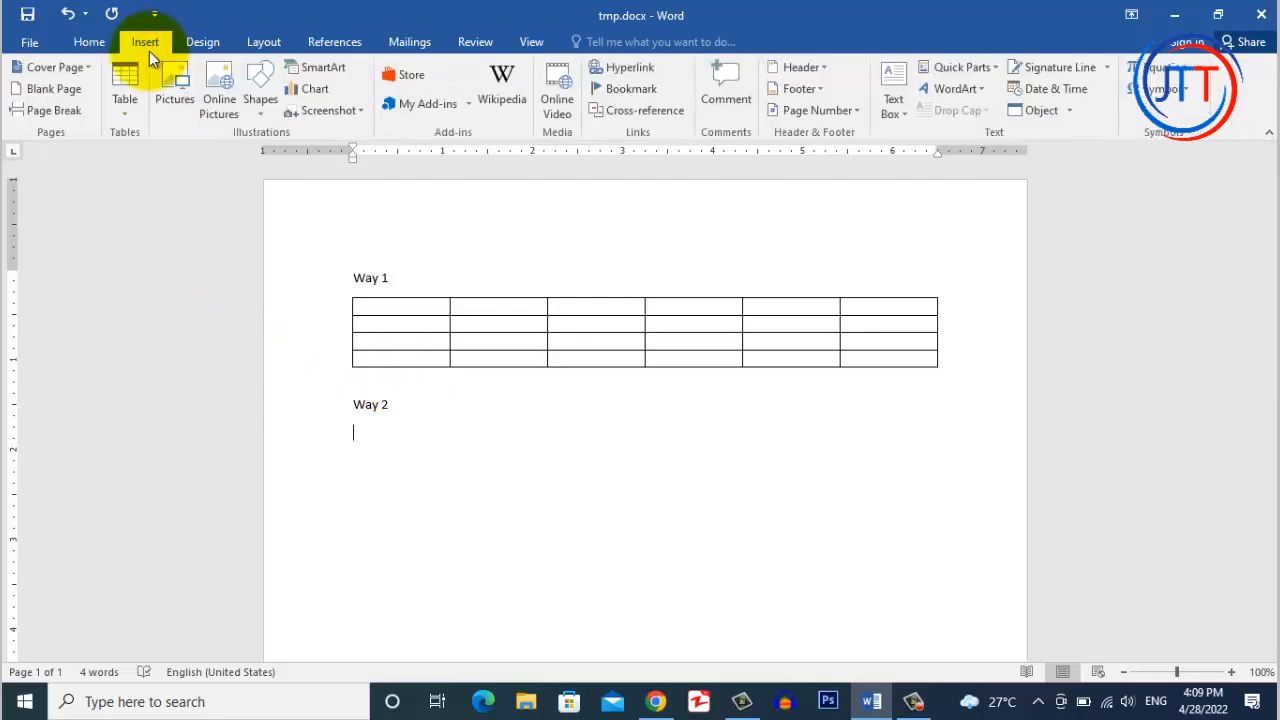
click(127, 110)
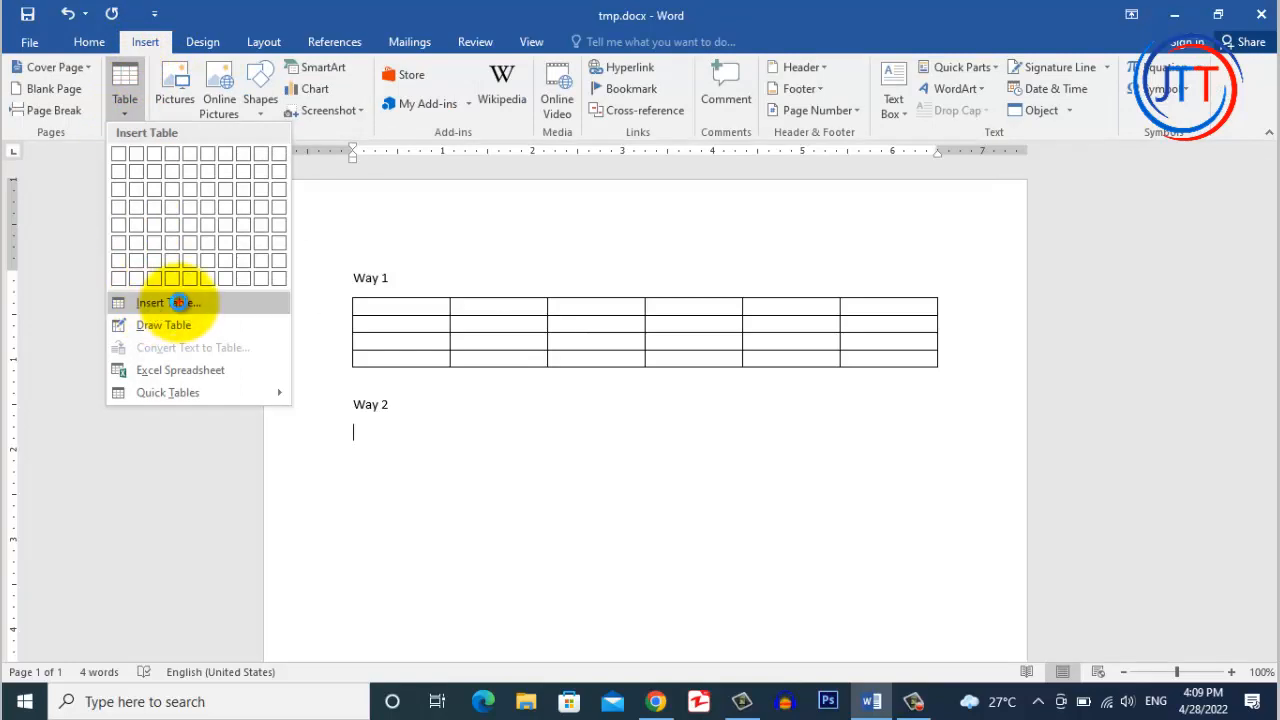
click(179, 303)
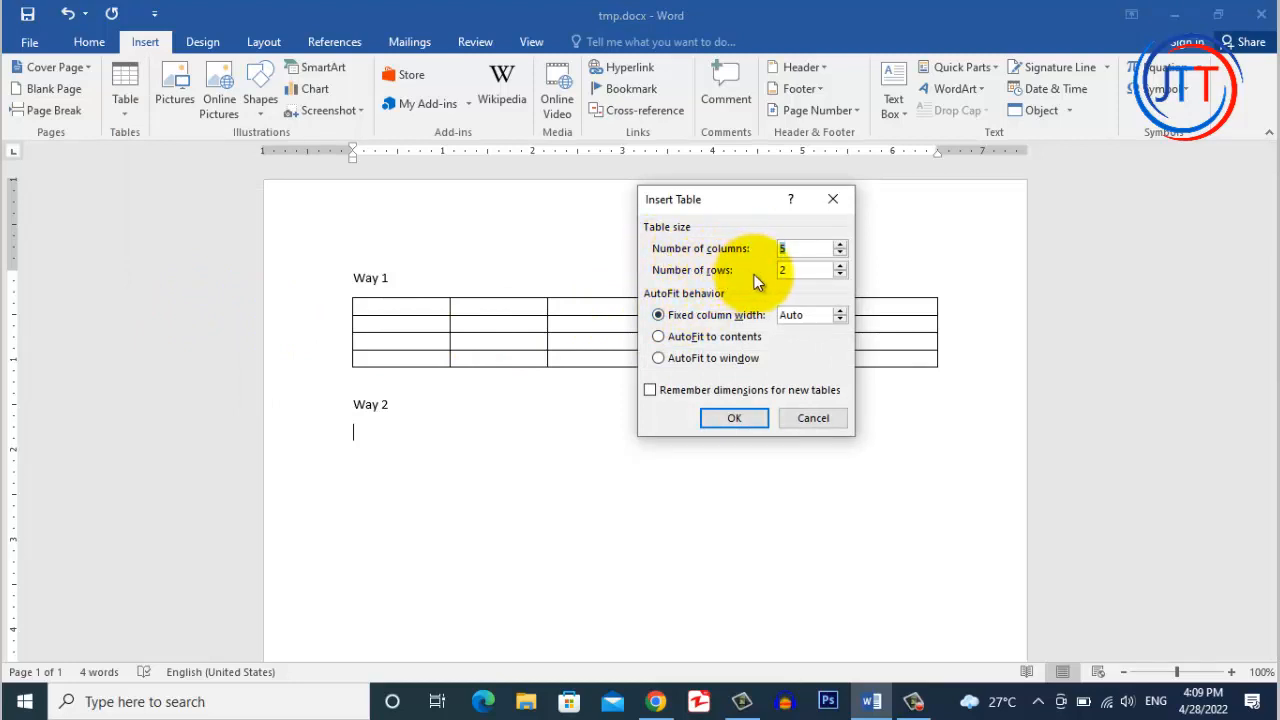
click(791, 250)
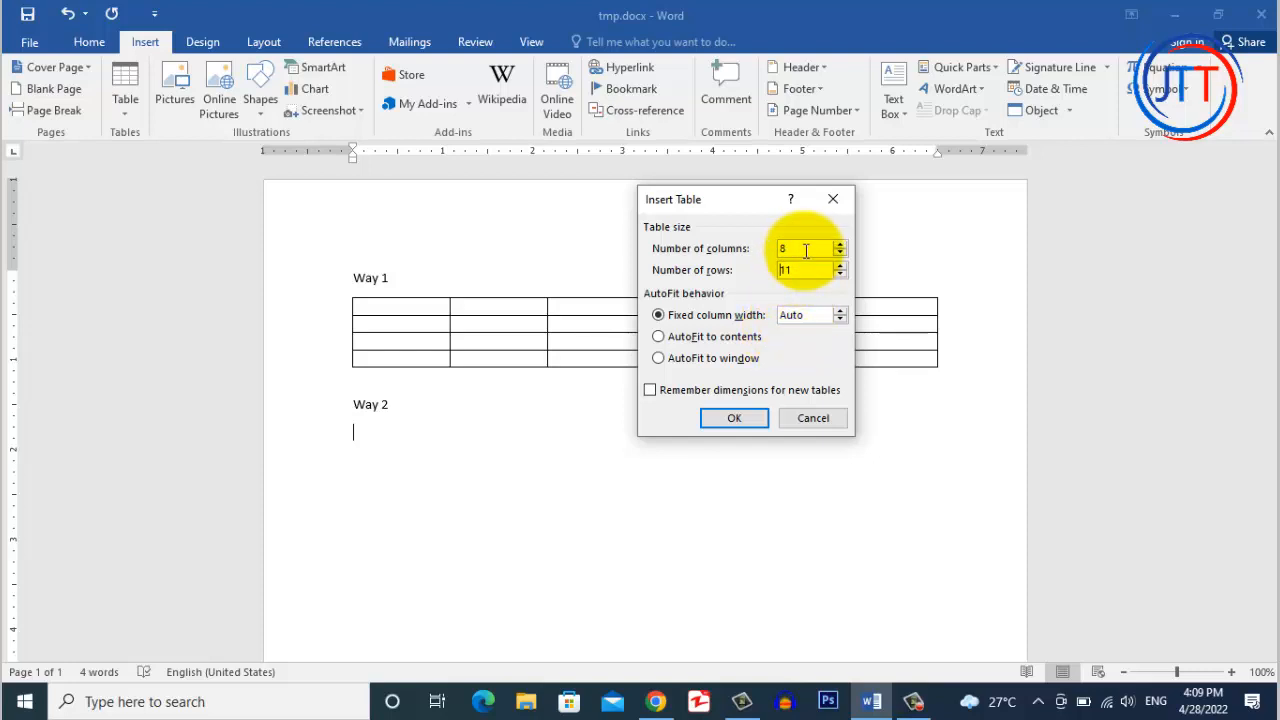
click(733, 419)
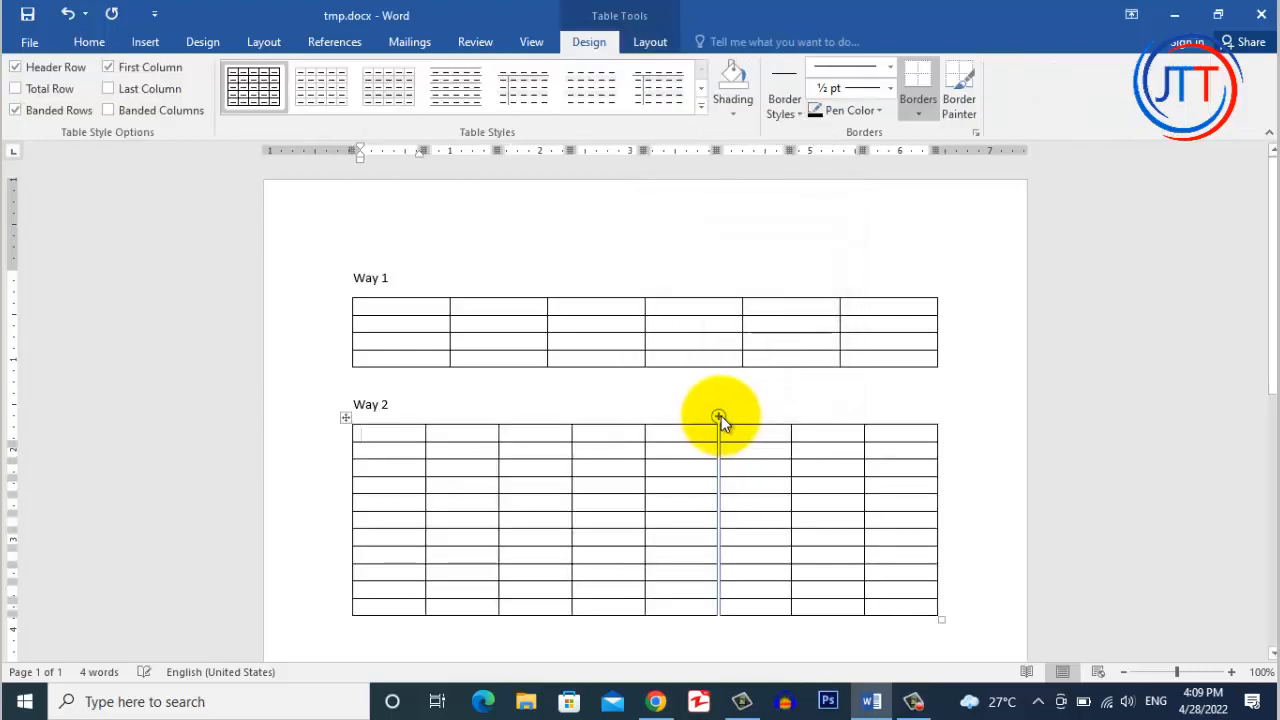
Step: Add the heading "Way 3" below the Way 2 table, separated from it by a blank line
scroll(718, 418, down, 2)
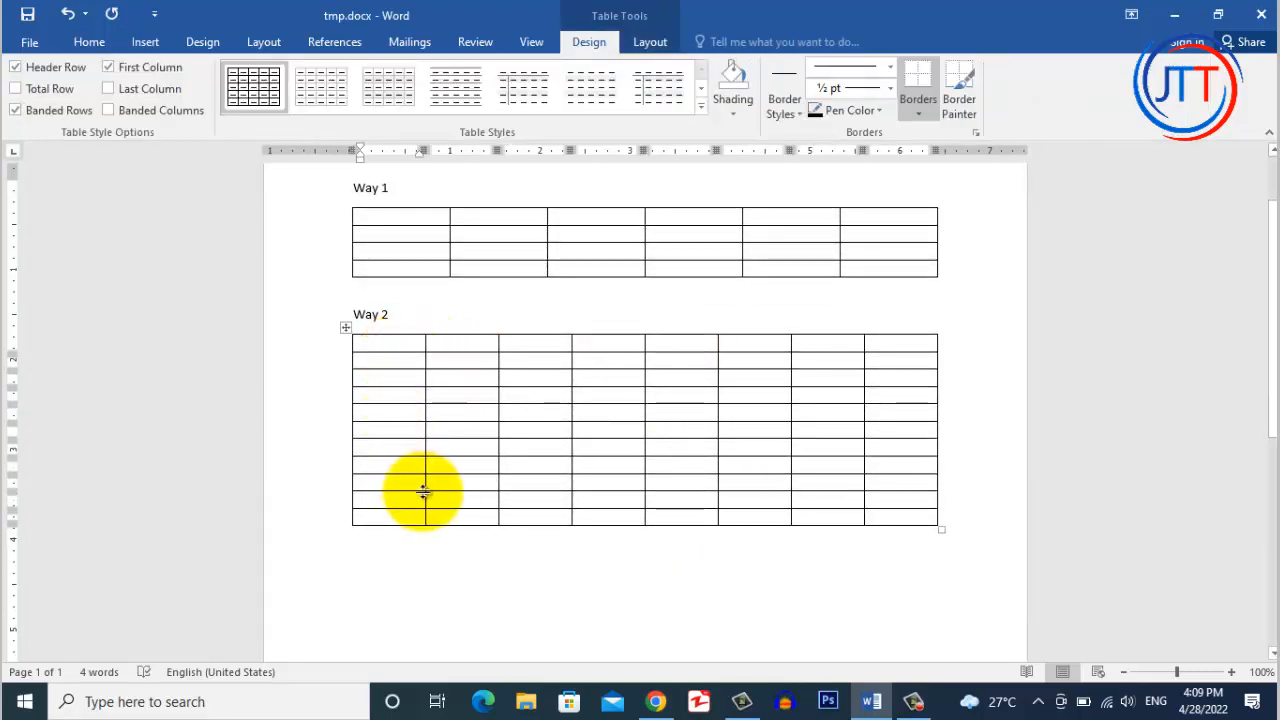
scroll(456, 492, down, 1)
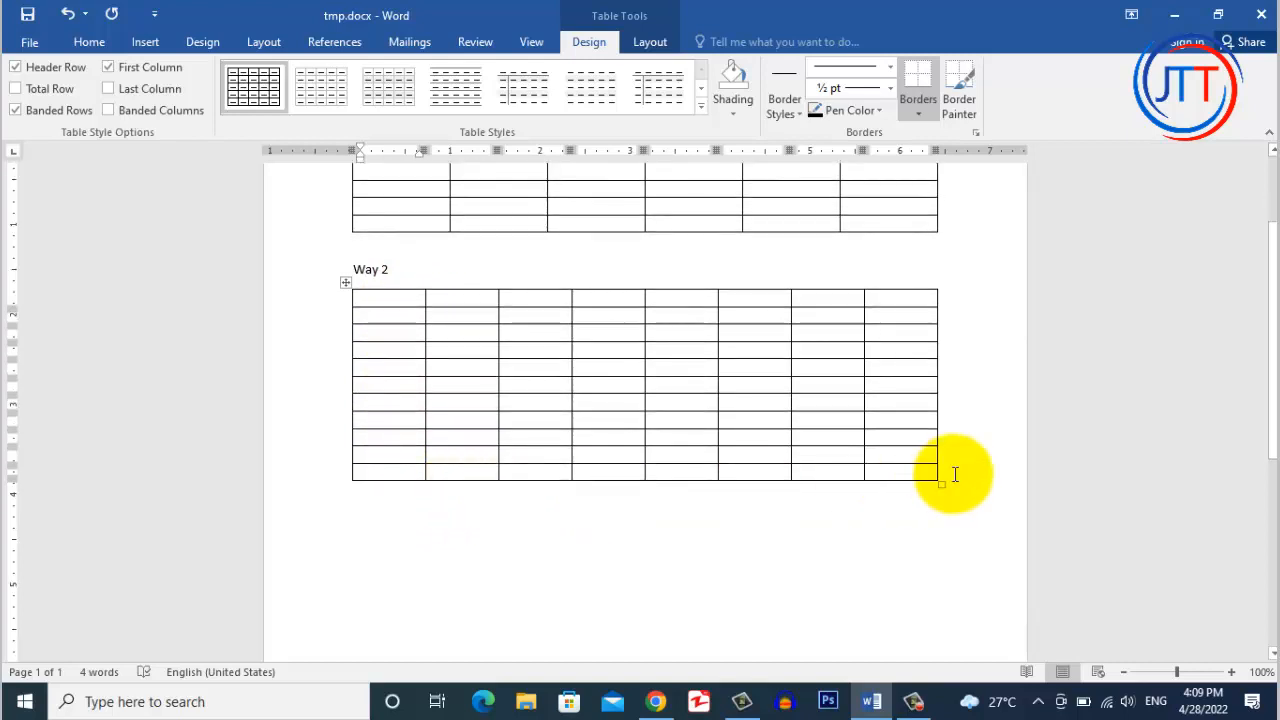
click(914, 493)
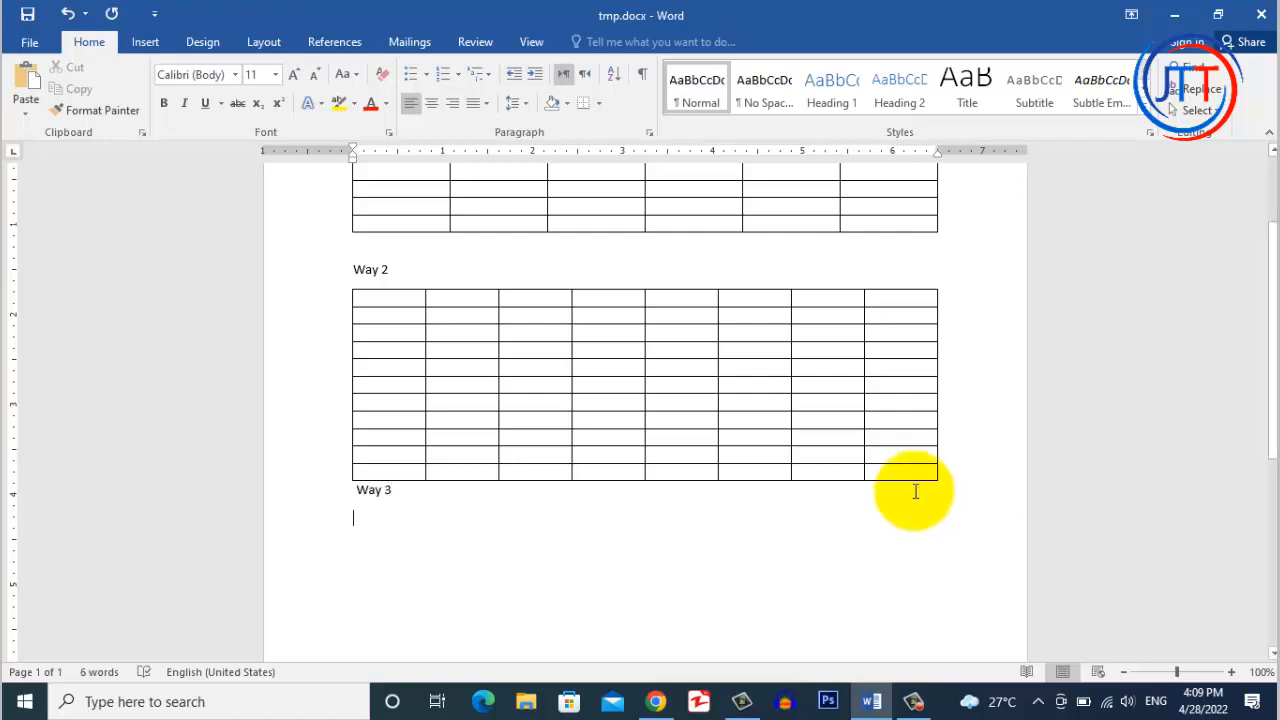
click(357, 492)
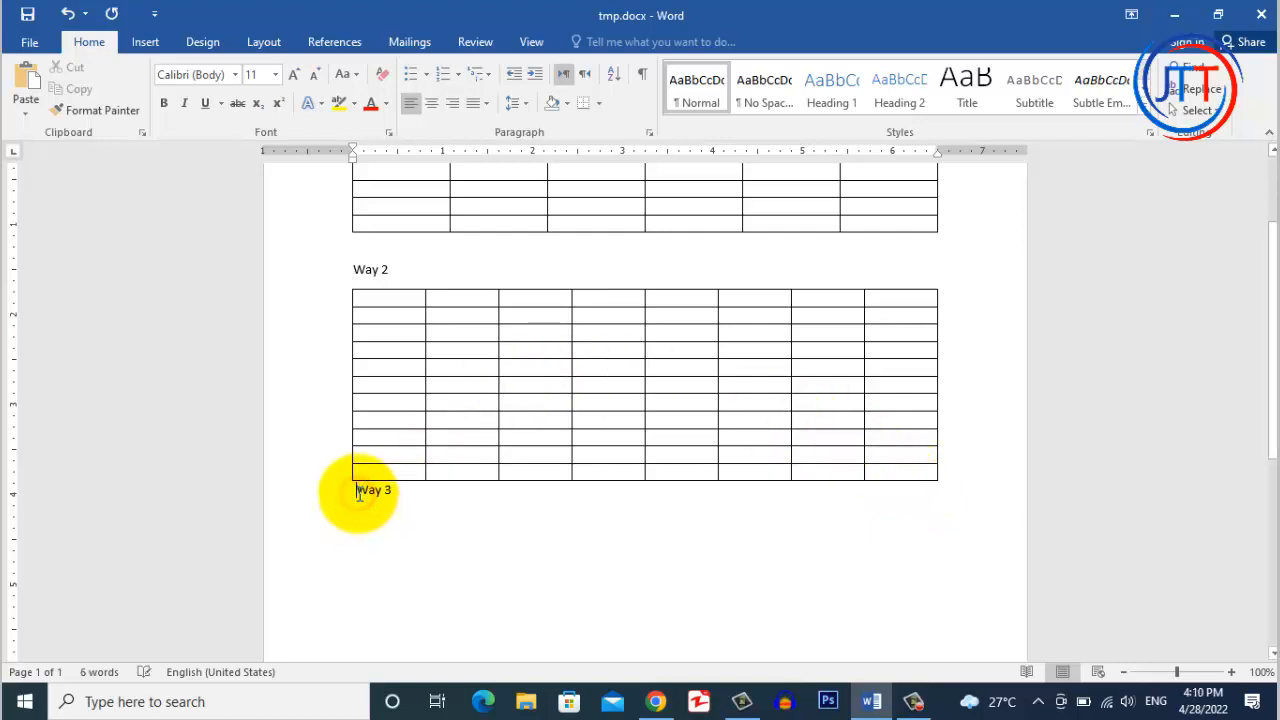
key(Return)
Step: Draw a table outline about 6.47" wide and 1.58" high below the Way 3 heading
click(366, 544)
scroll(357, 492, down, 1)
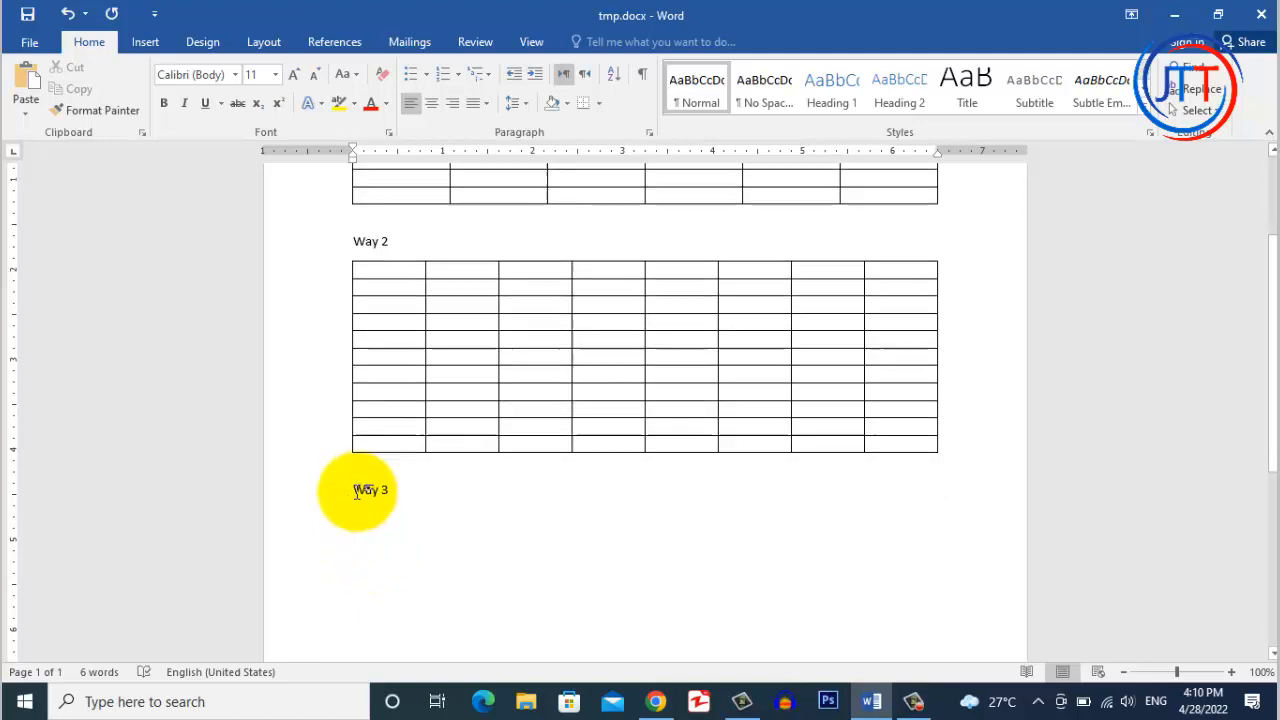
scroll(357, 492, down, 2)
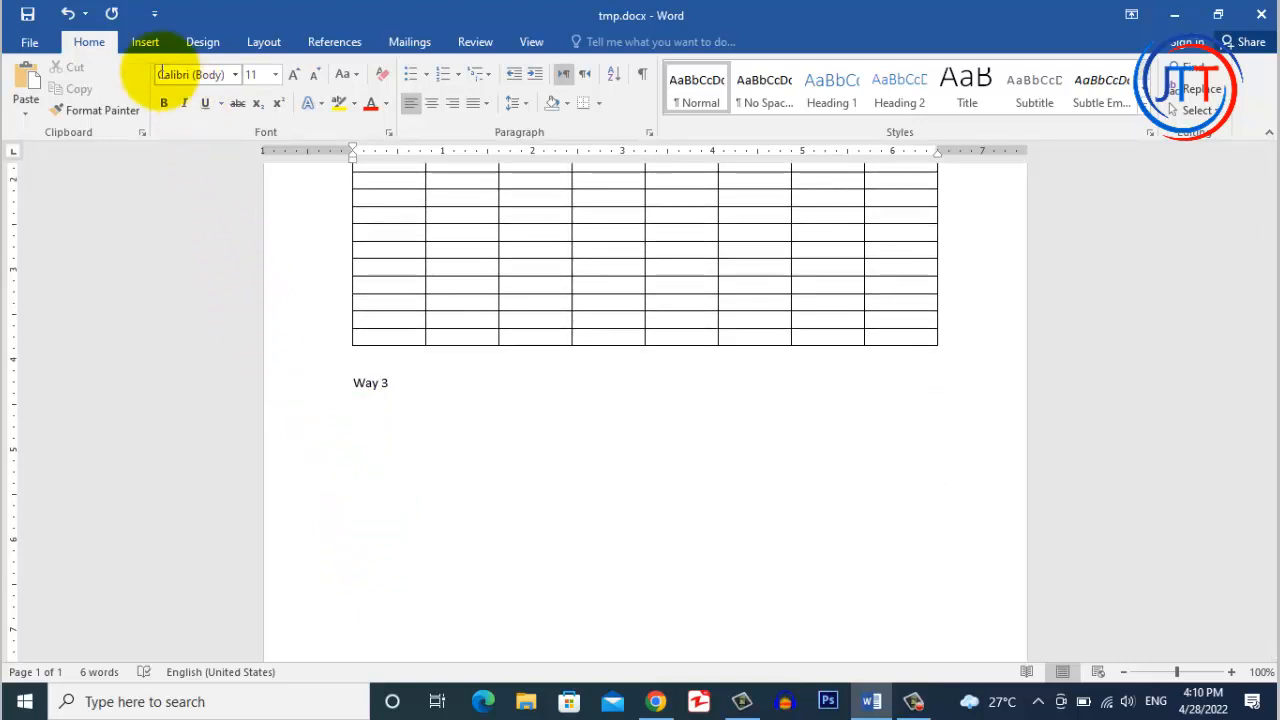
click(146, 45)
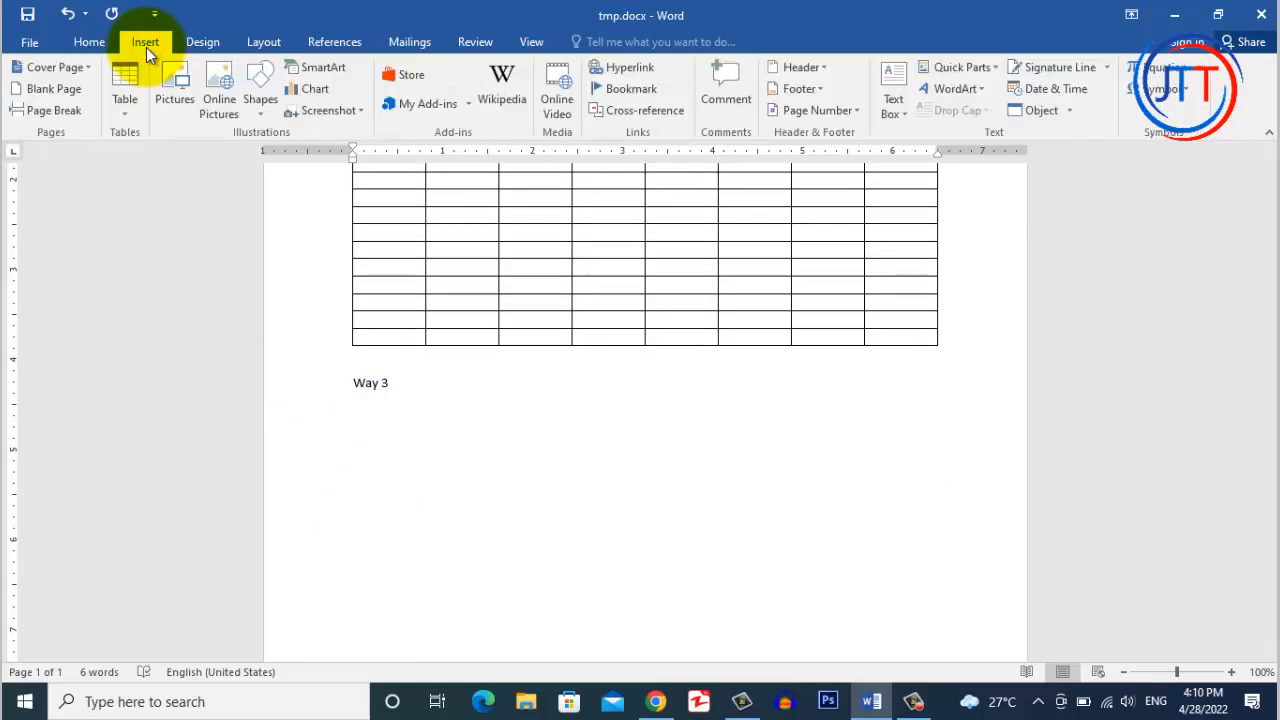
click(131, 114)
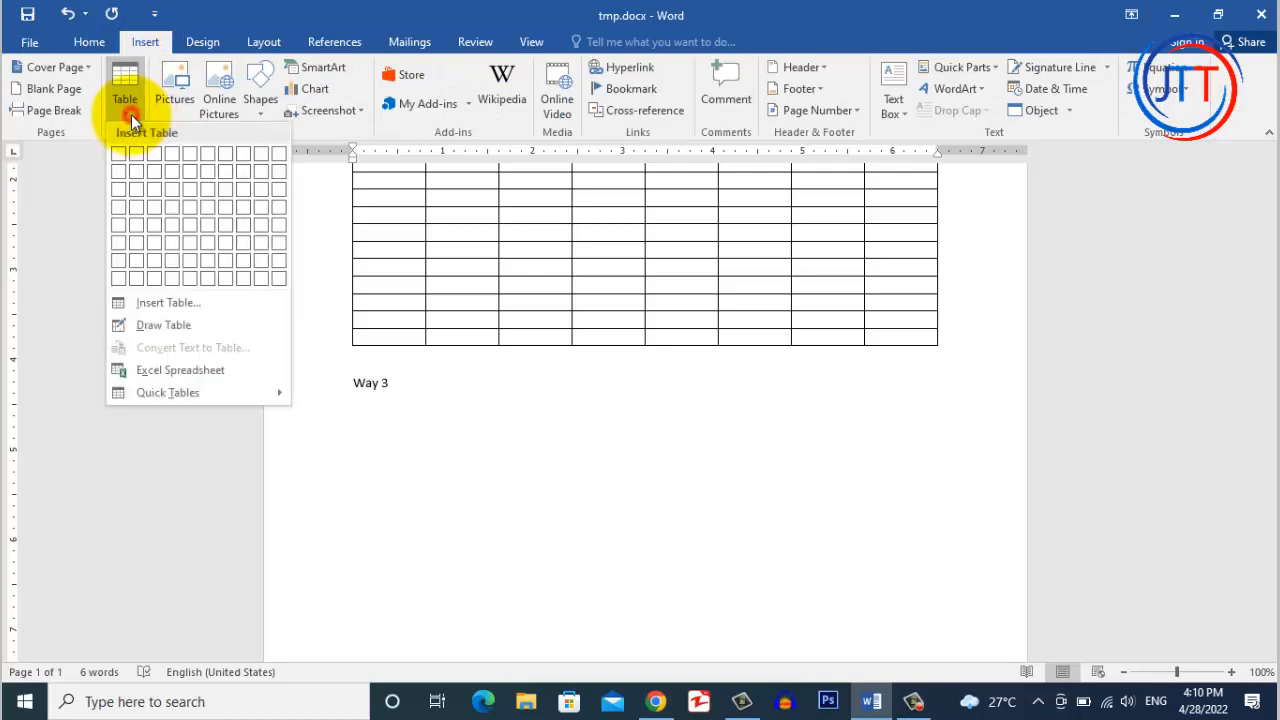
click(153, 324)
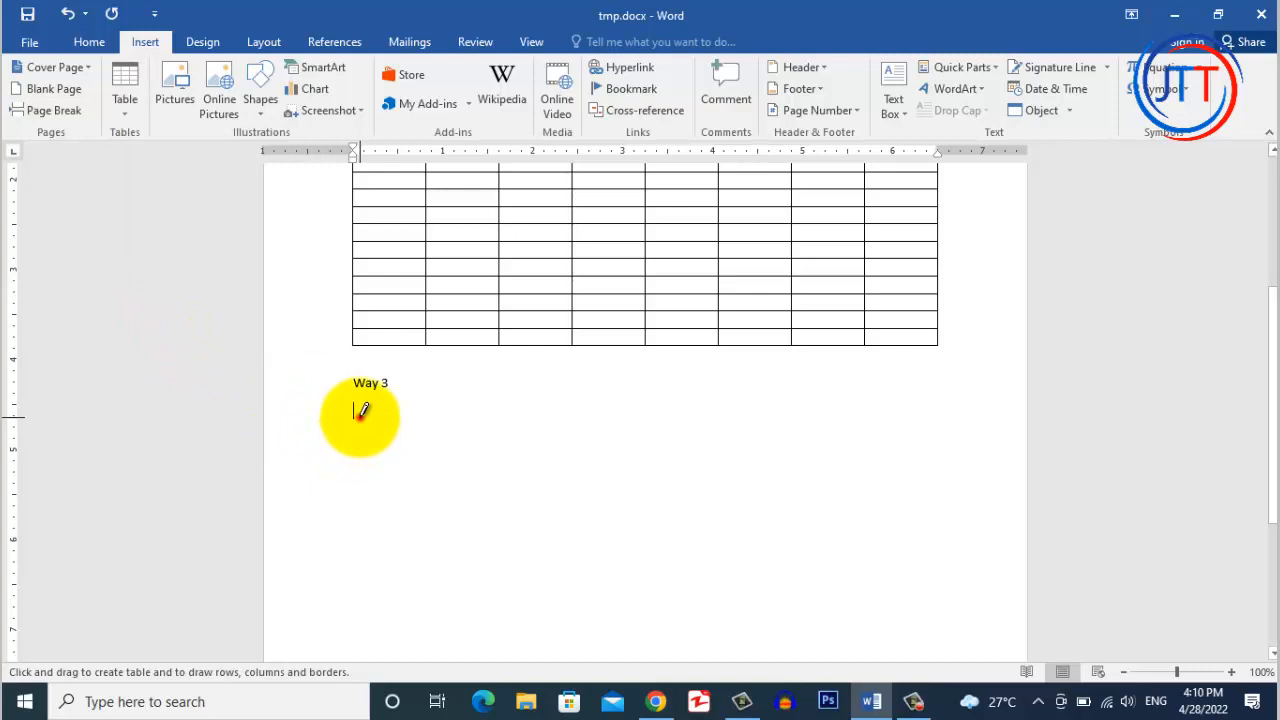
mouse_move(357, 416)
mouse_down()
mouse_move(417, 443)
mouse_move(826, 529)
mouse_move(940, 572)
mouse_move(941, 545)
mouse_up()
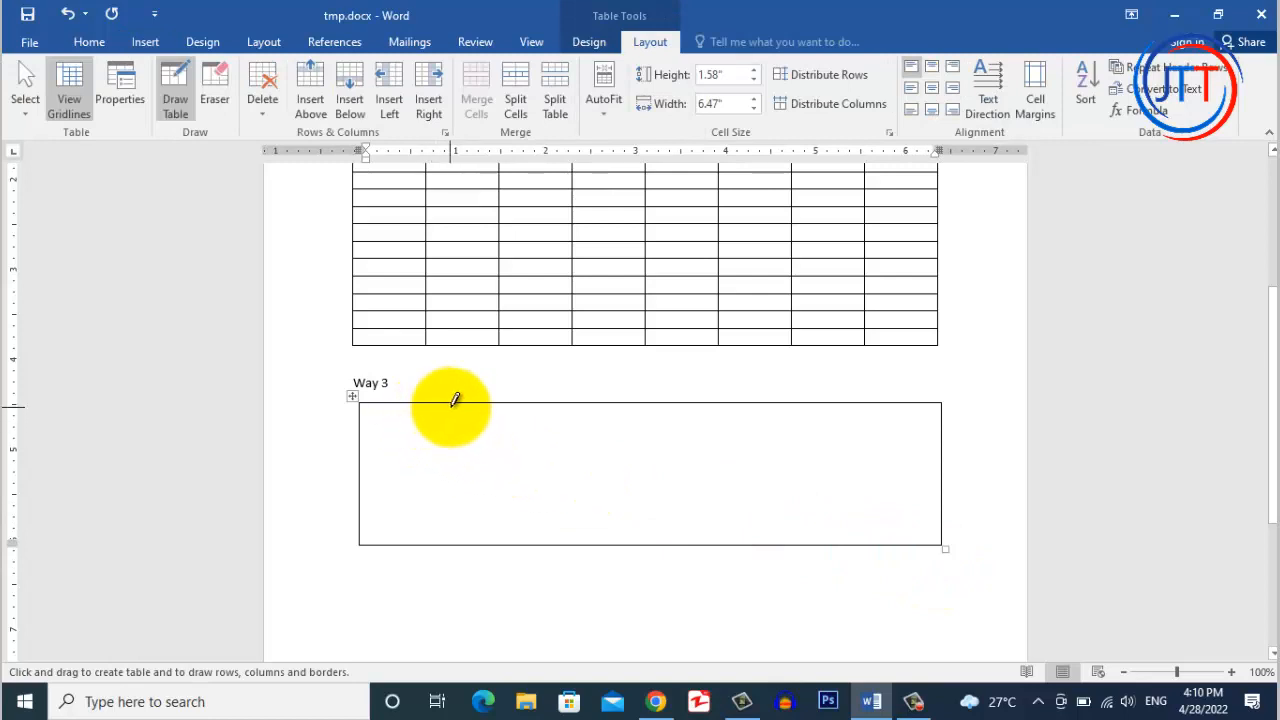
Step: Draw four full-height vertical lines in the Way 3 table to divide it into five columns
drag(451, 405, 466, 514)
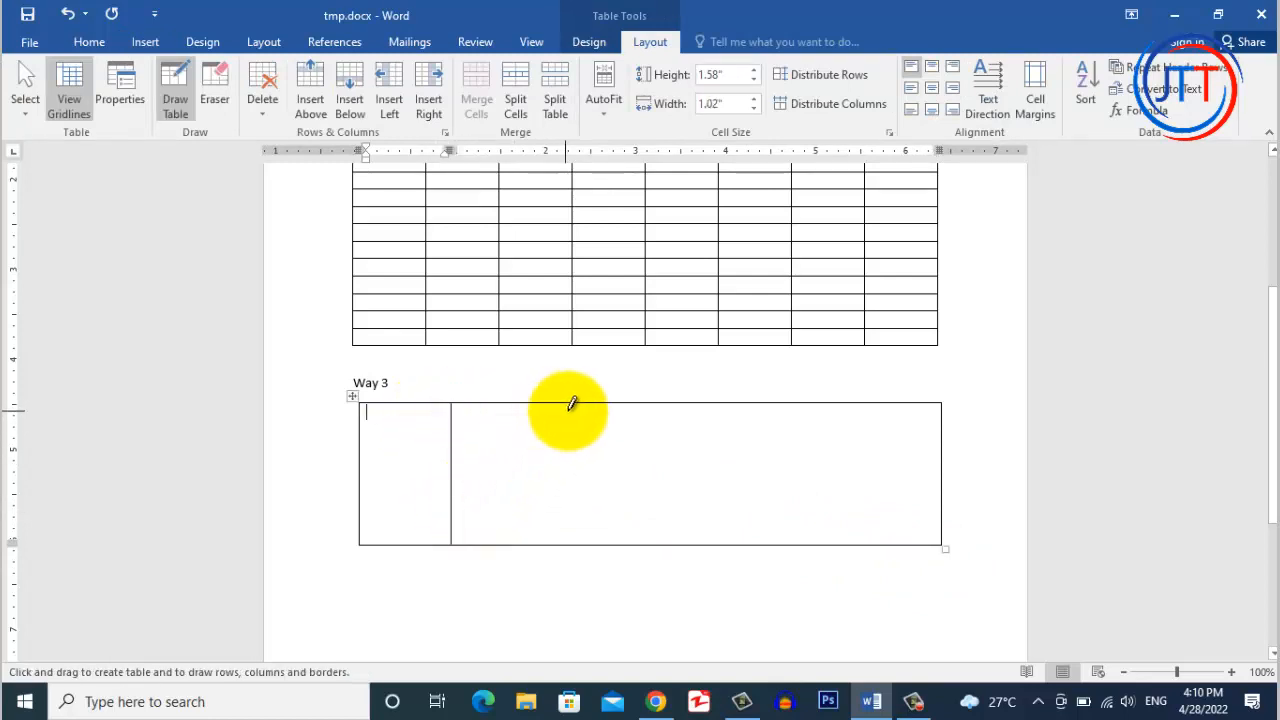
drag(572, 409, 583, 500)
drag(691, 409, 700, 535)
drag(811, 409, 806, 540)
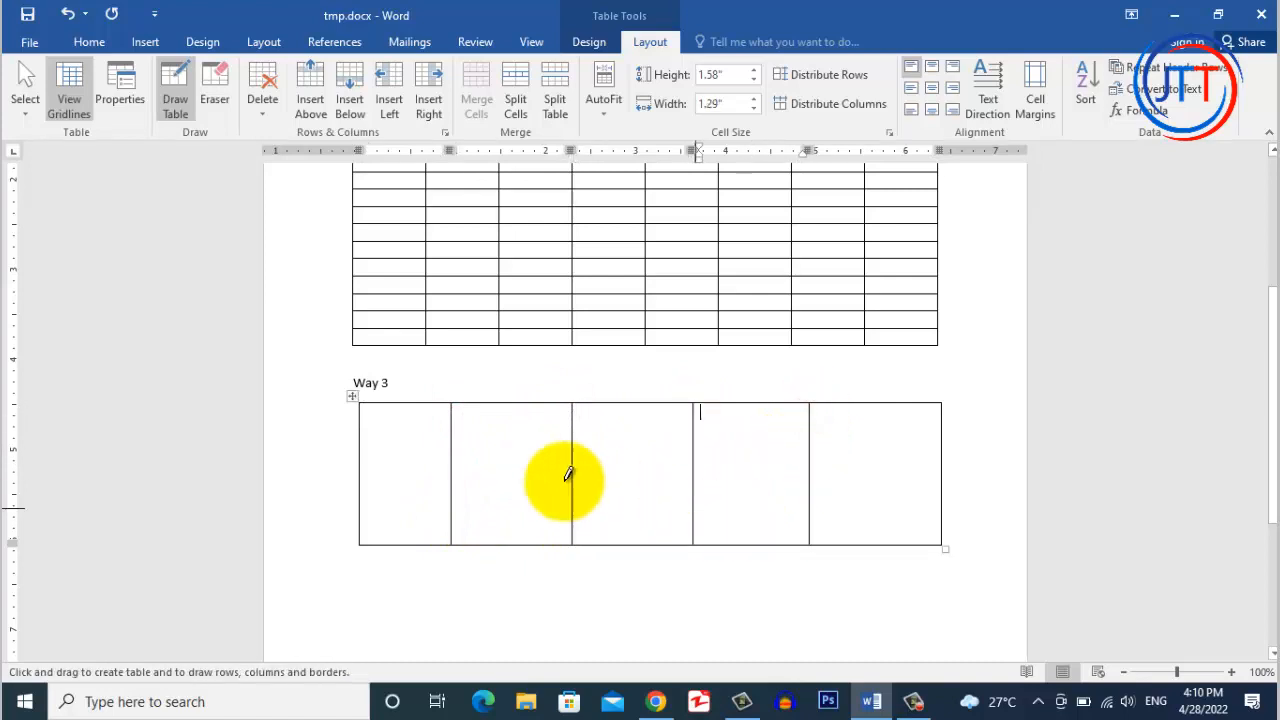
Step: Draw three row lines in the Way 3 table, the second only across four columns, split the last column's tall cell vertically, and stop drawing
drag(366, 437, 905, 436)
drag(364, 461, 806, 466)
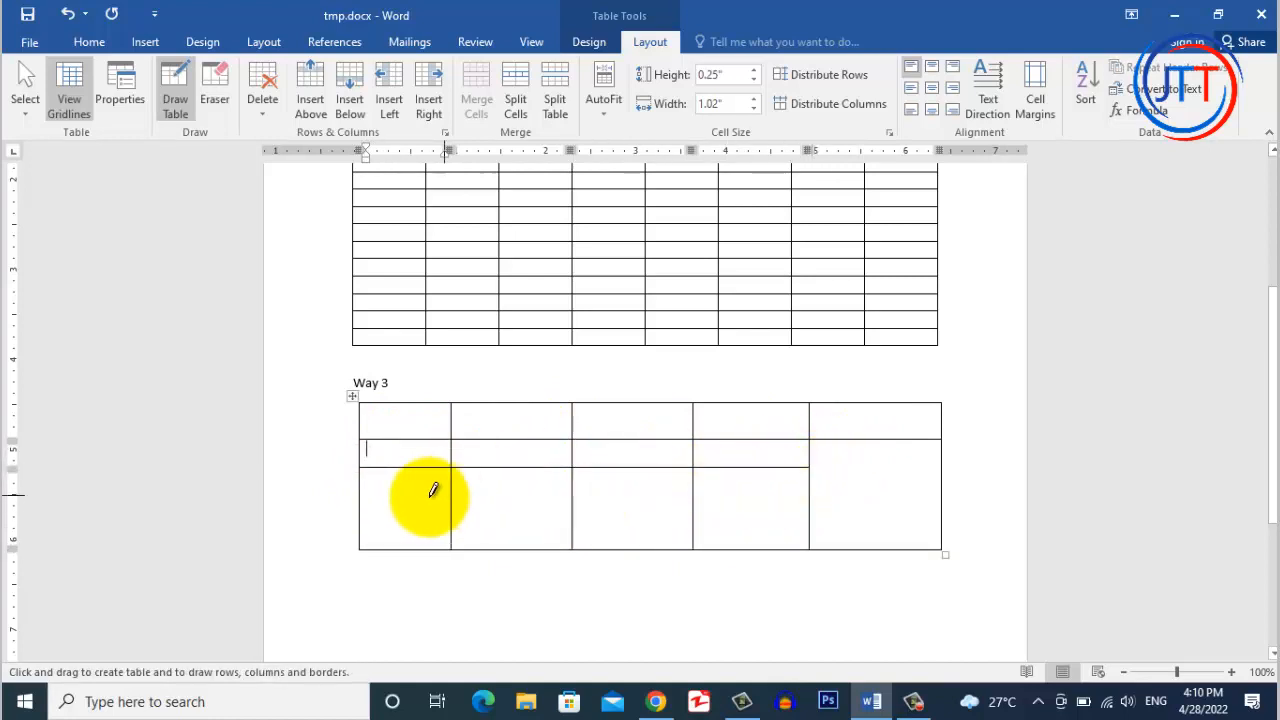
drag(367, 485, 909, 493)
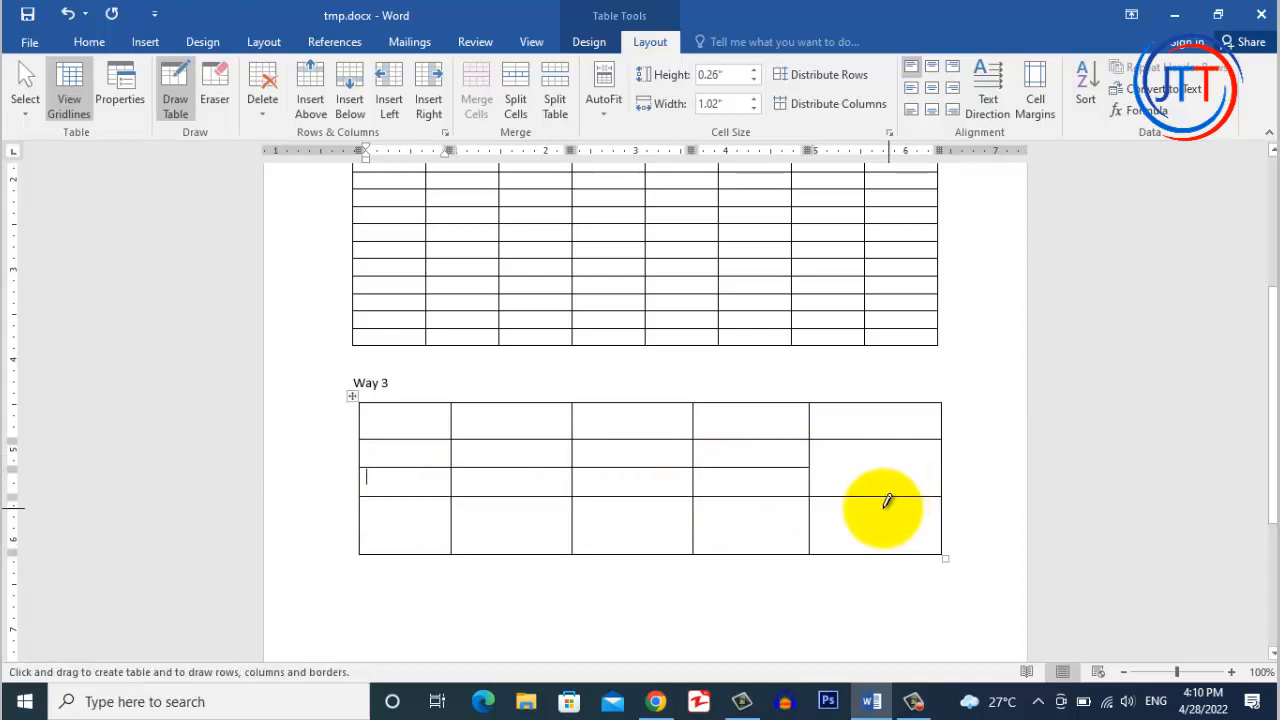
drag(851, 440, 850, 496)
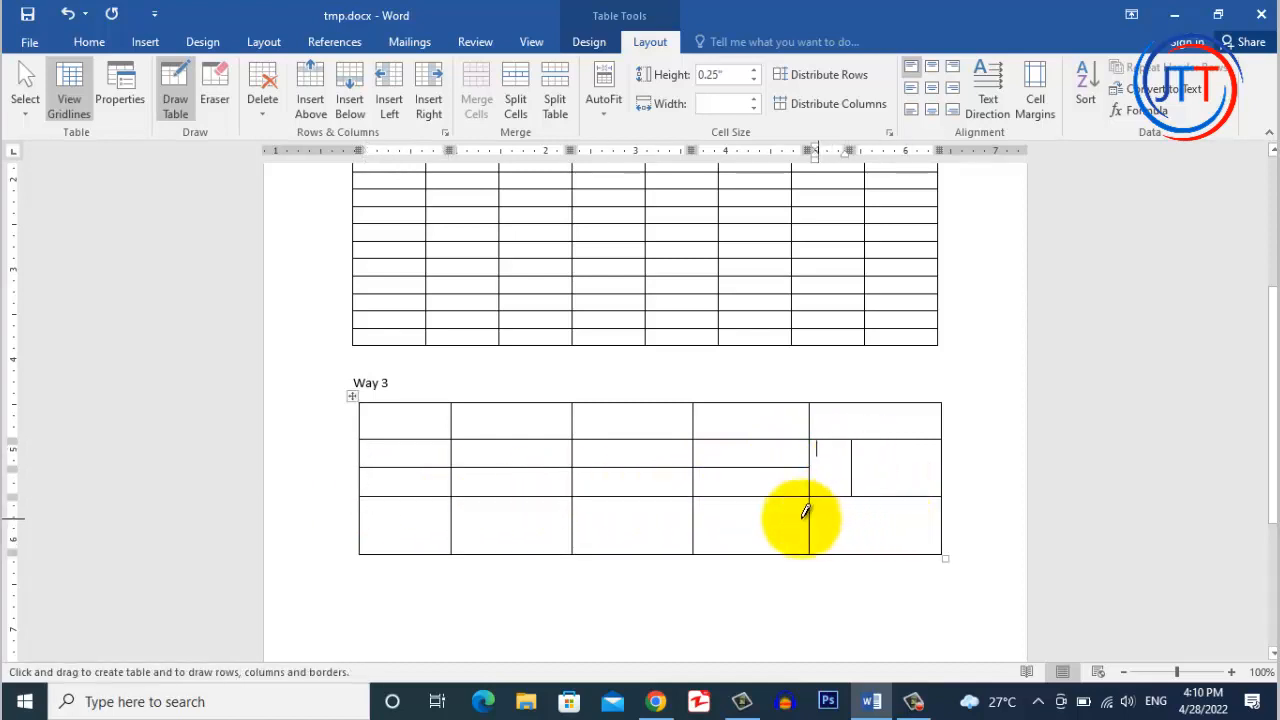
key(Escape)
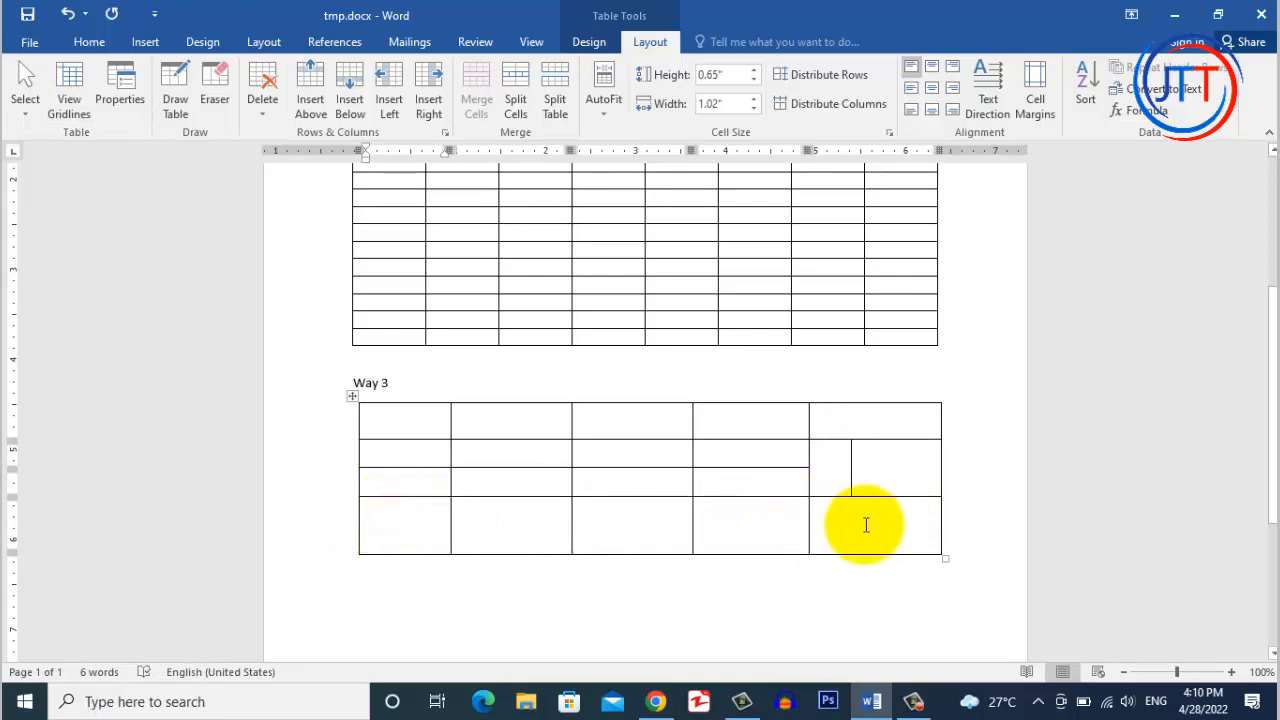
Step: Reduce the height of the Way 3 table's bottom row to about 0.29" and add the heading "Way 4" below the table
click(955, 524)
drag(743, 554, 751, 524)
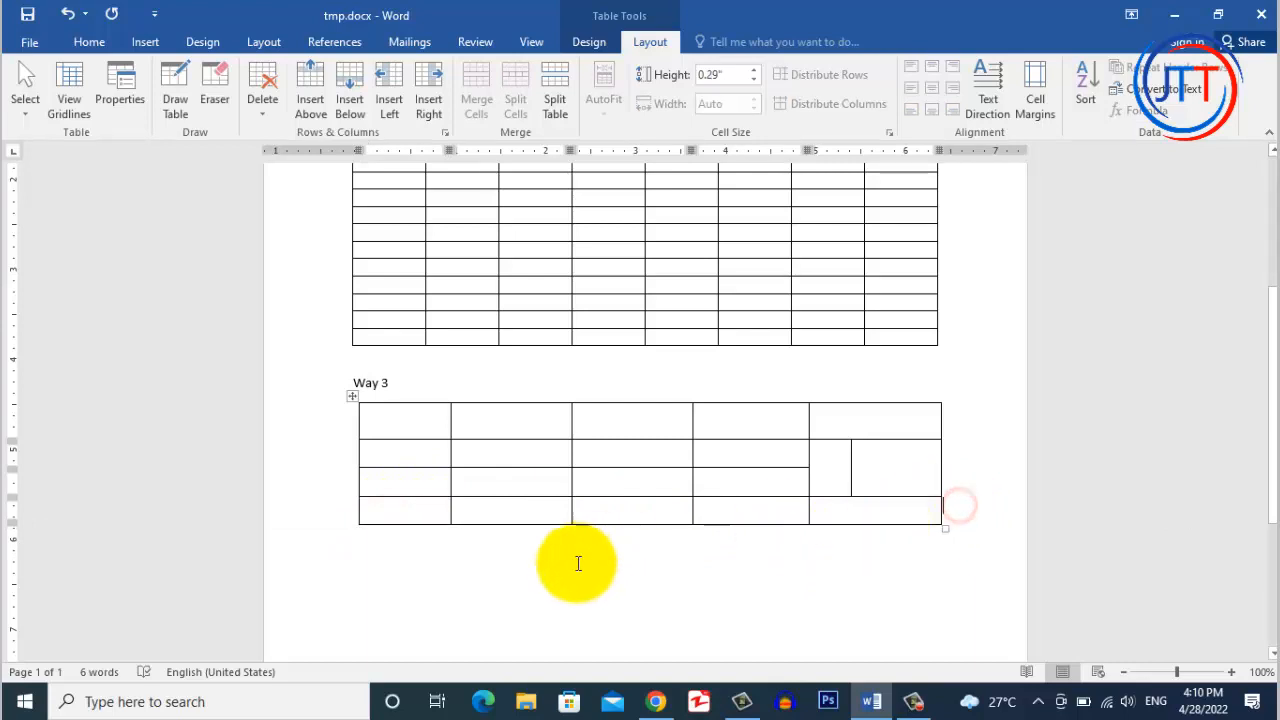
click(458, 567)
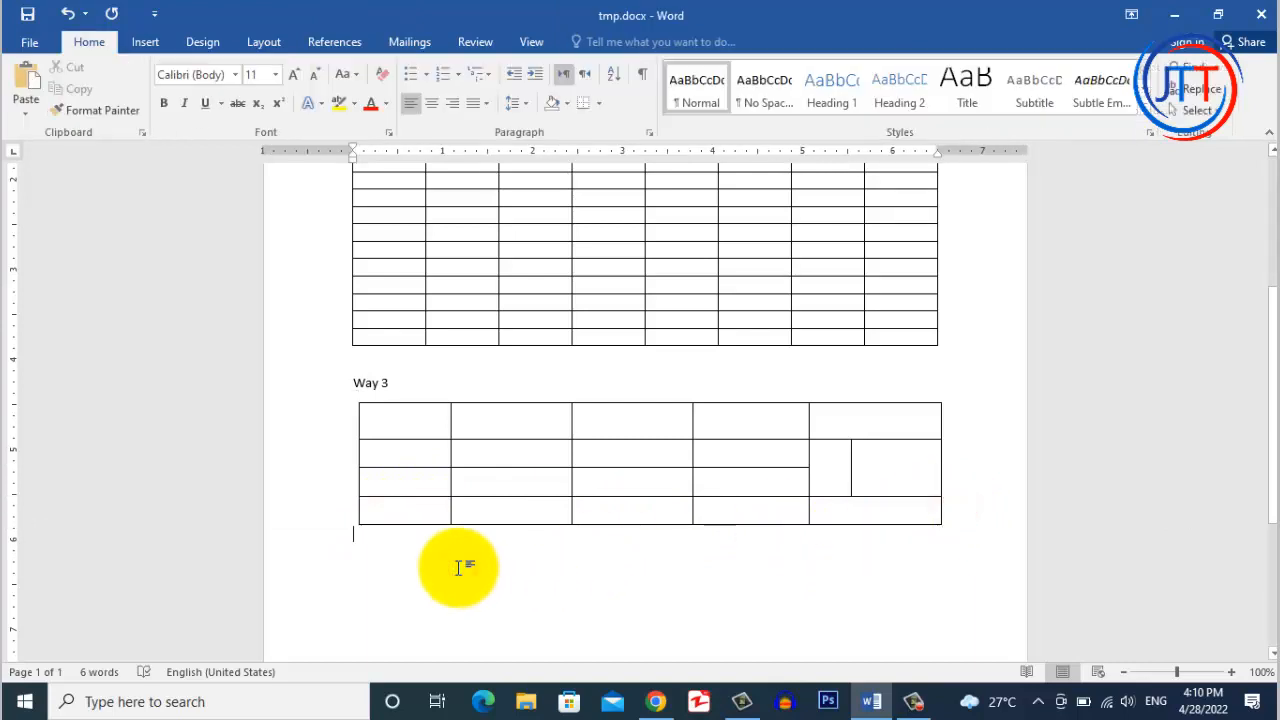
key(Return)
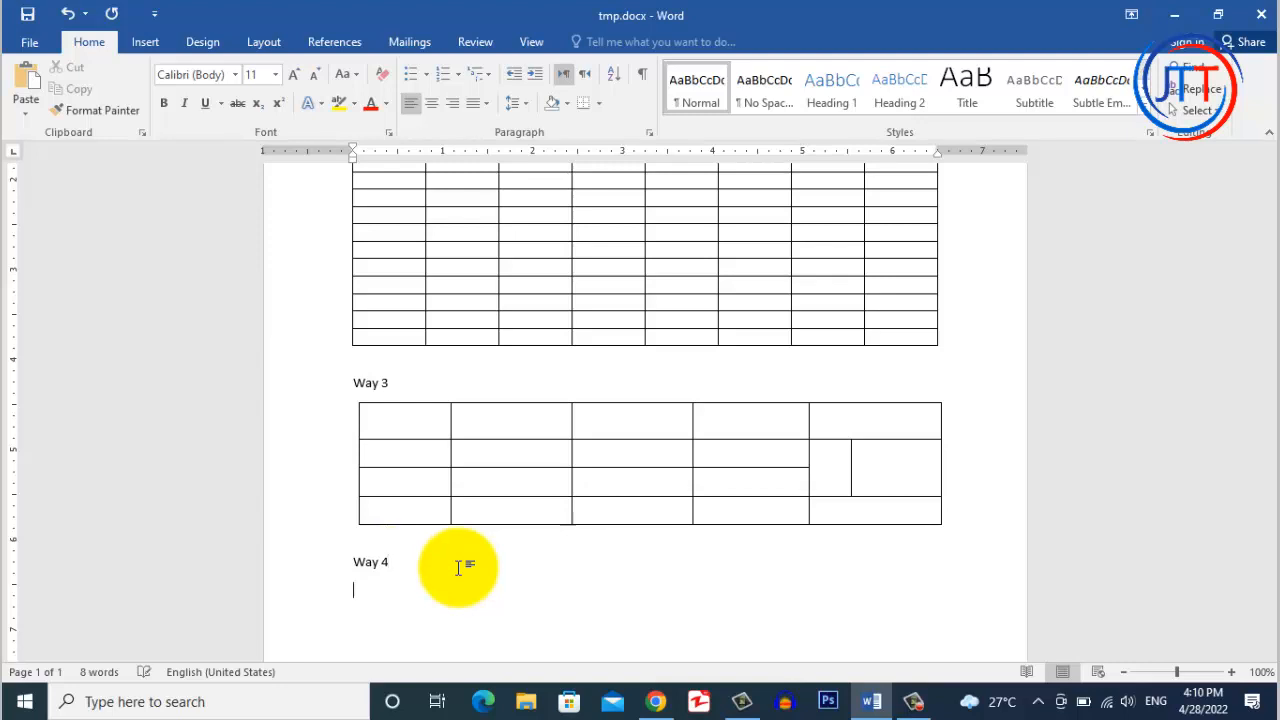
Step: Insert an embedded Excel spreadsheet below the Way 4 heading and widen it to show columns A through I
scroll(480, 541, down, 1)
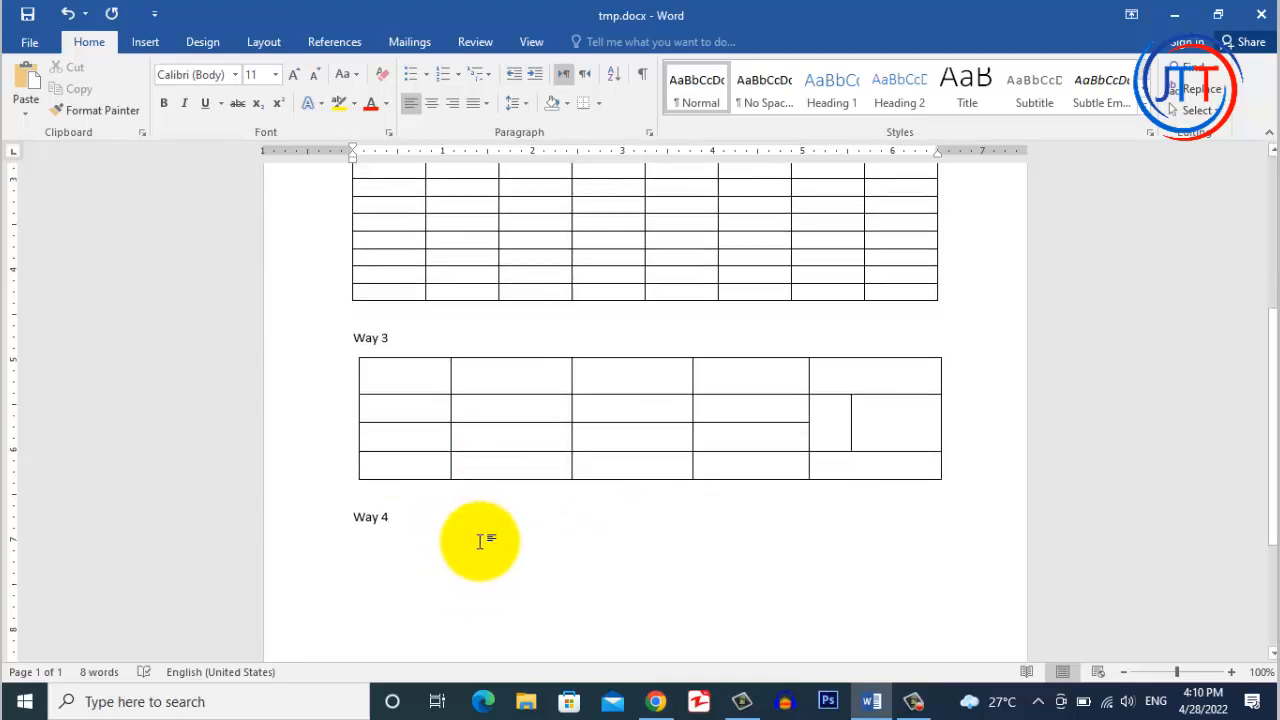
scroll(480, 541, down, 2)
click(148, 45)
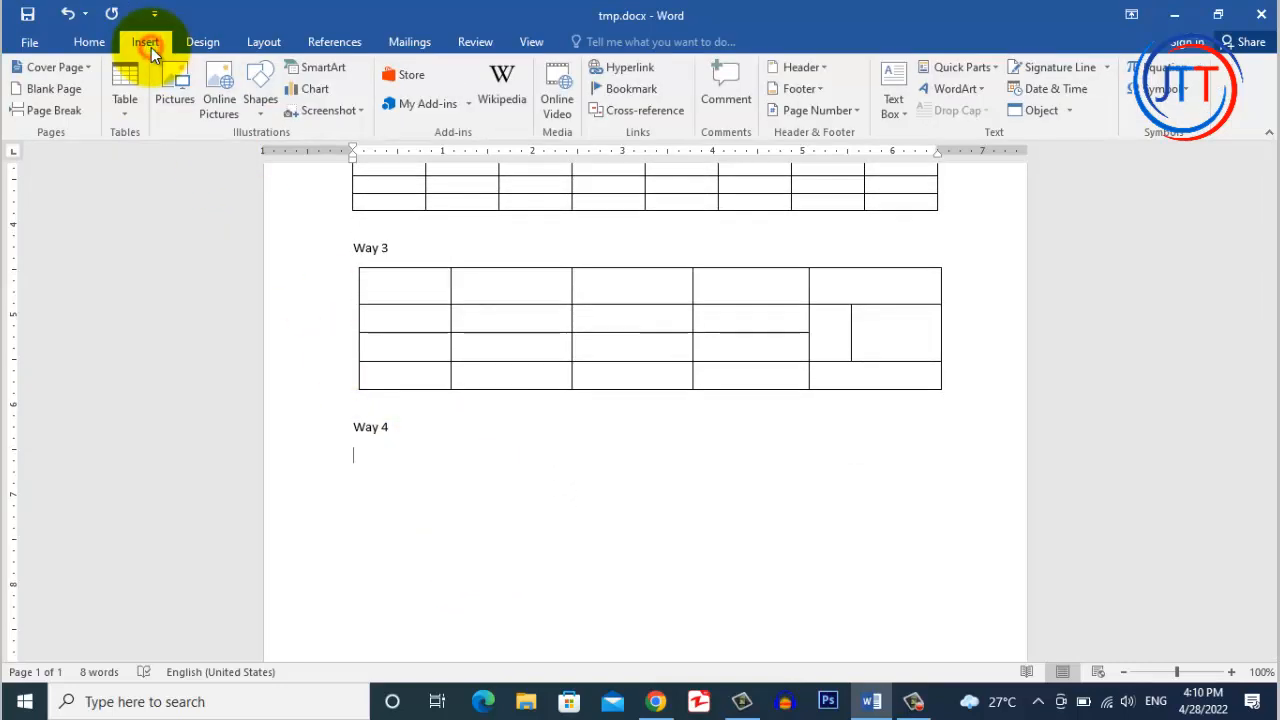
click(128, 111)
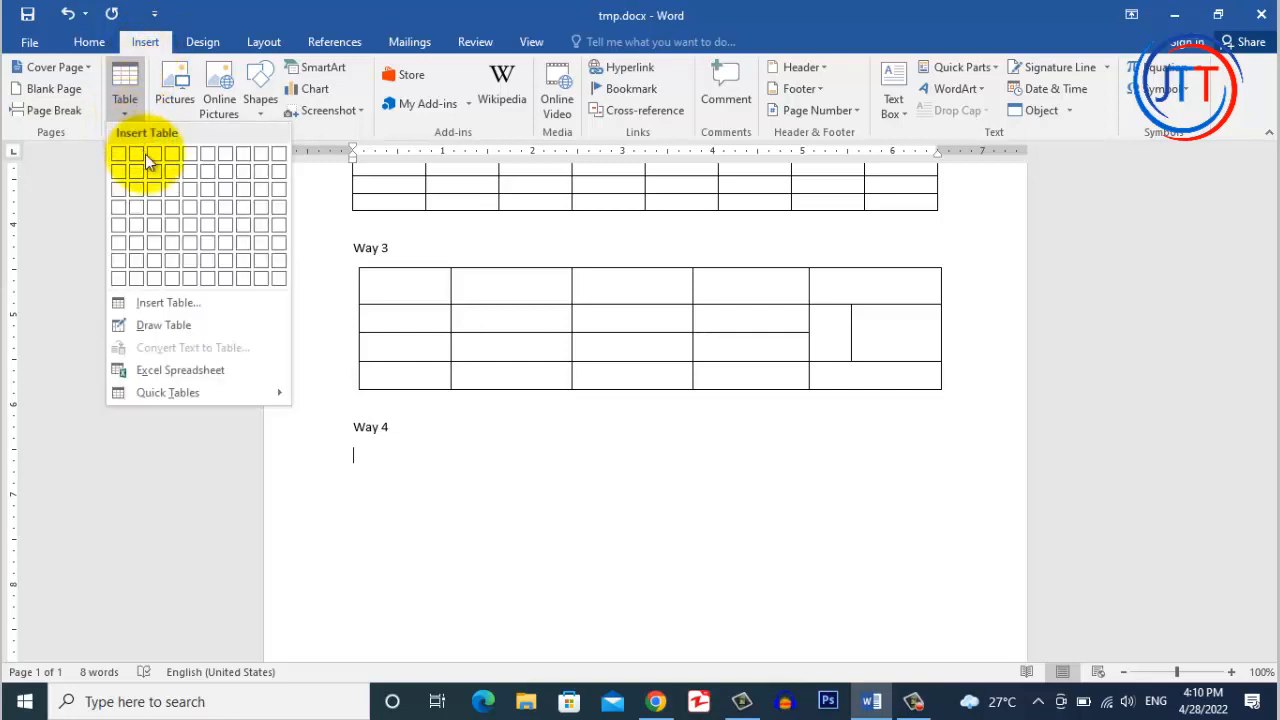
click(159, 370)
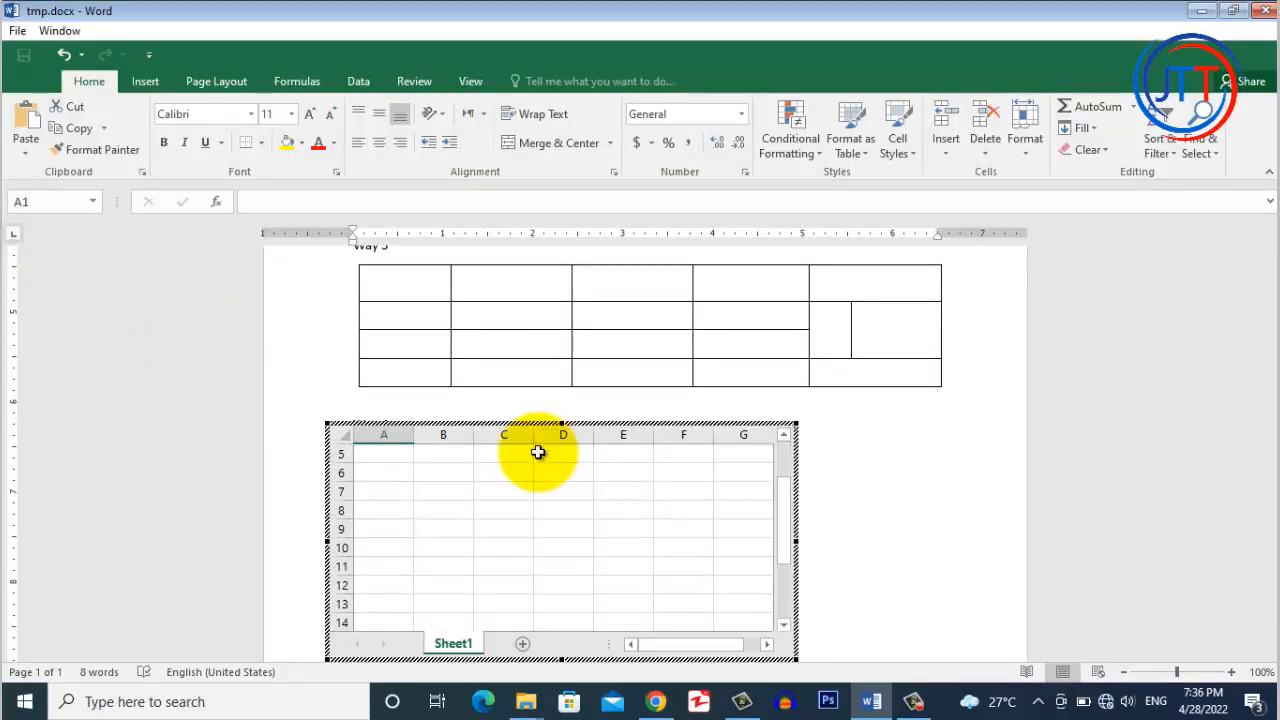
scroll(1258, 475, down, 2)
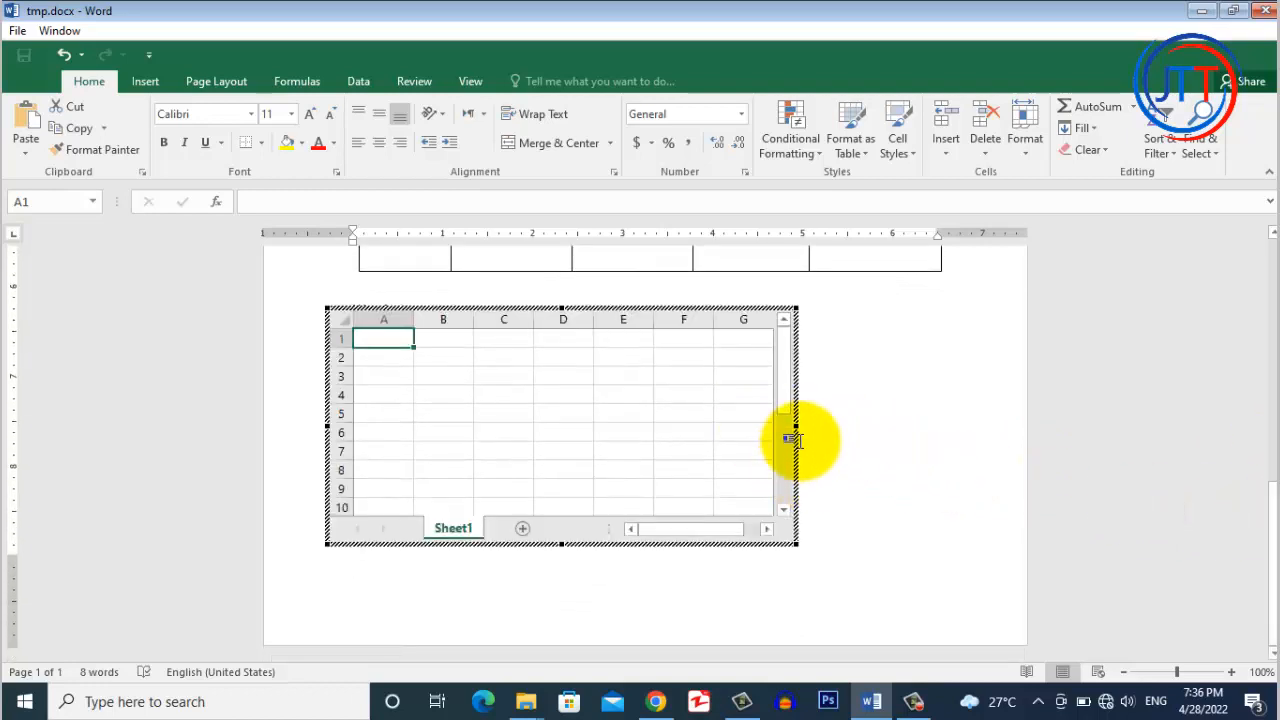
drag(797, 426, 942, 416)
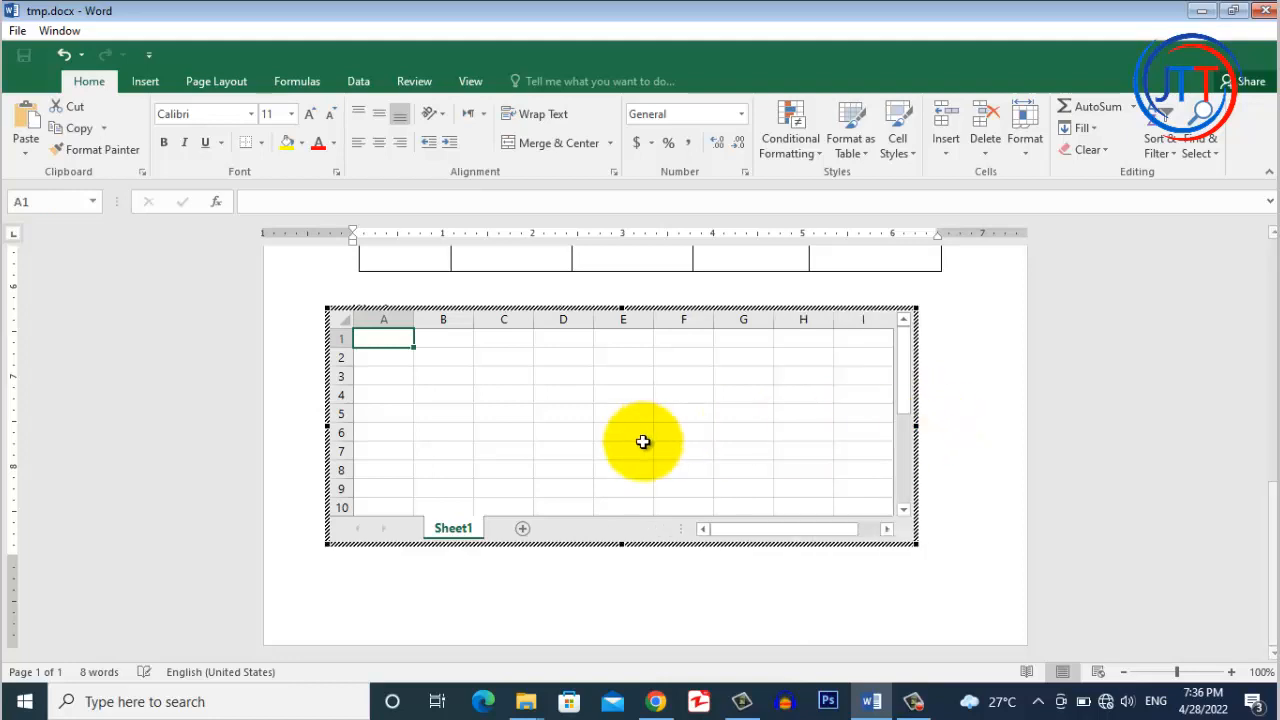
Step: Rename the embedded spreadsheet's first sheet as "table 1"
right_click(455, 528)
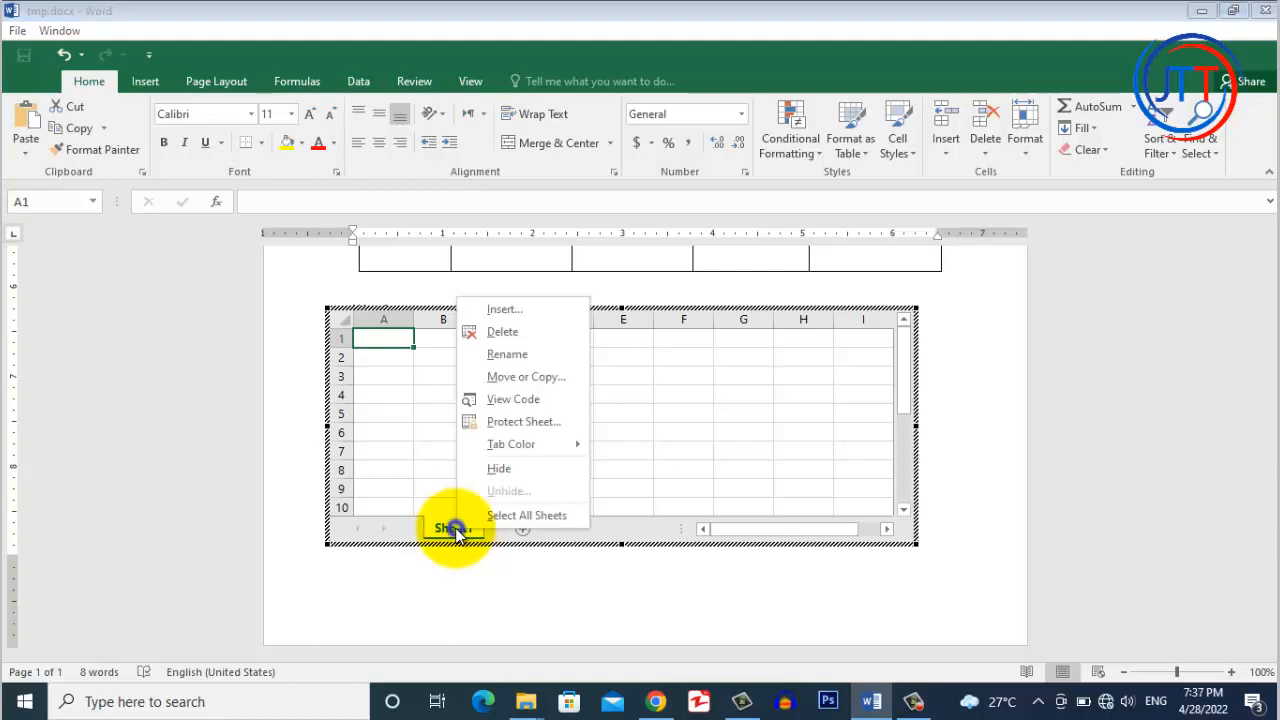
click(504, 353)
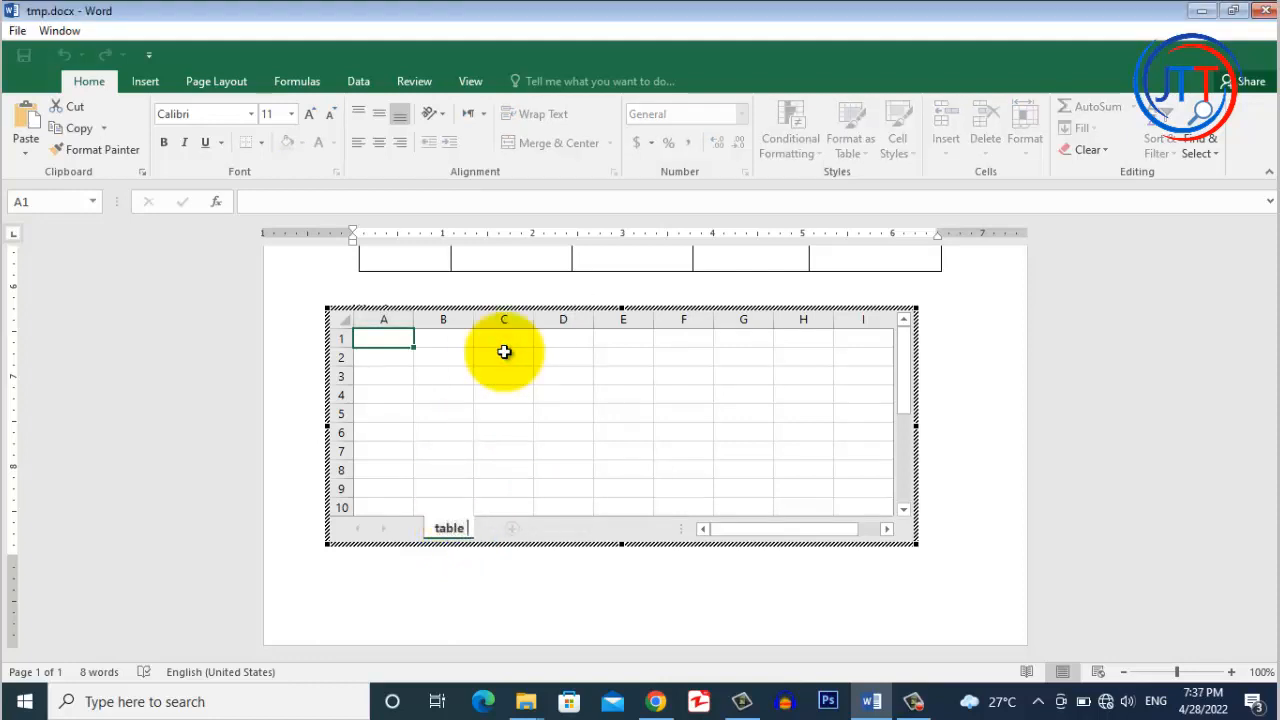
click(504, 433)
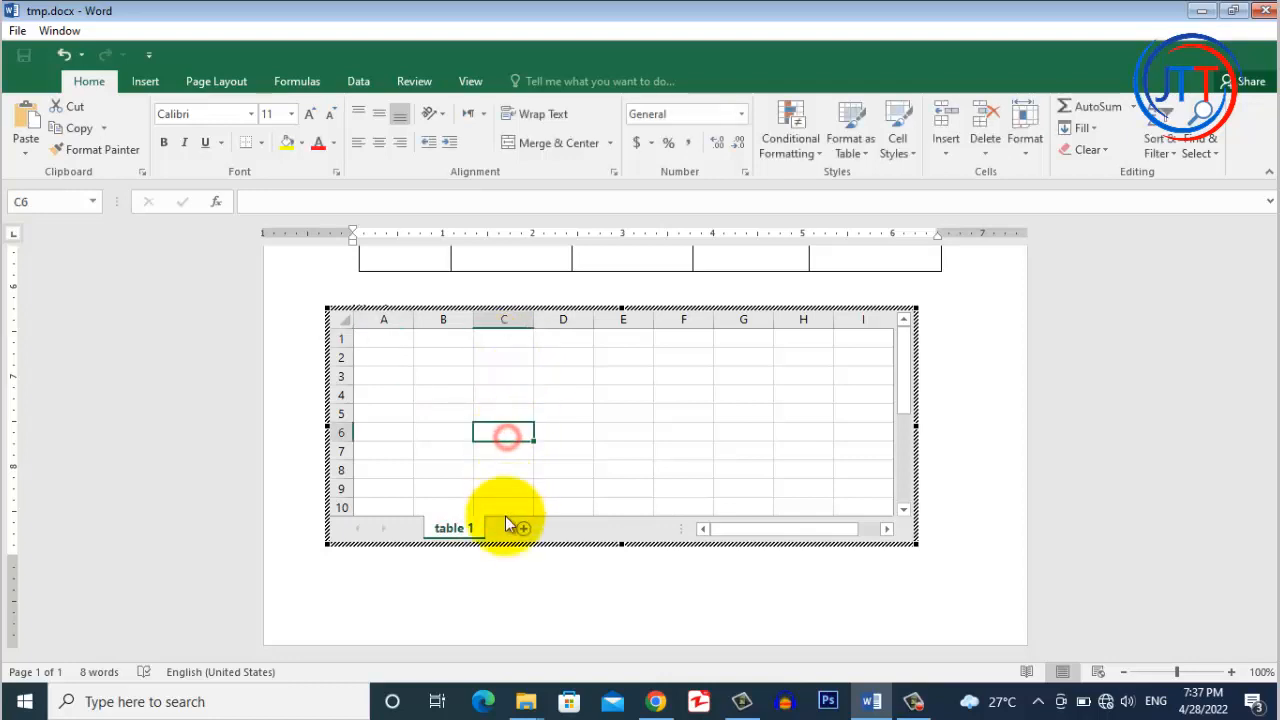
Step: Add a second sheet to the embedded spreadsheet and name it "table 2"
click(522, 529)
right_click(516, 528)
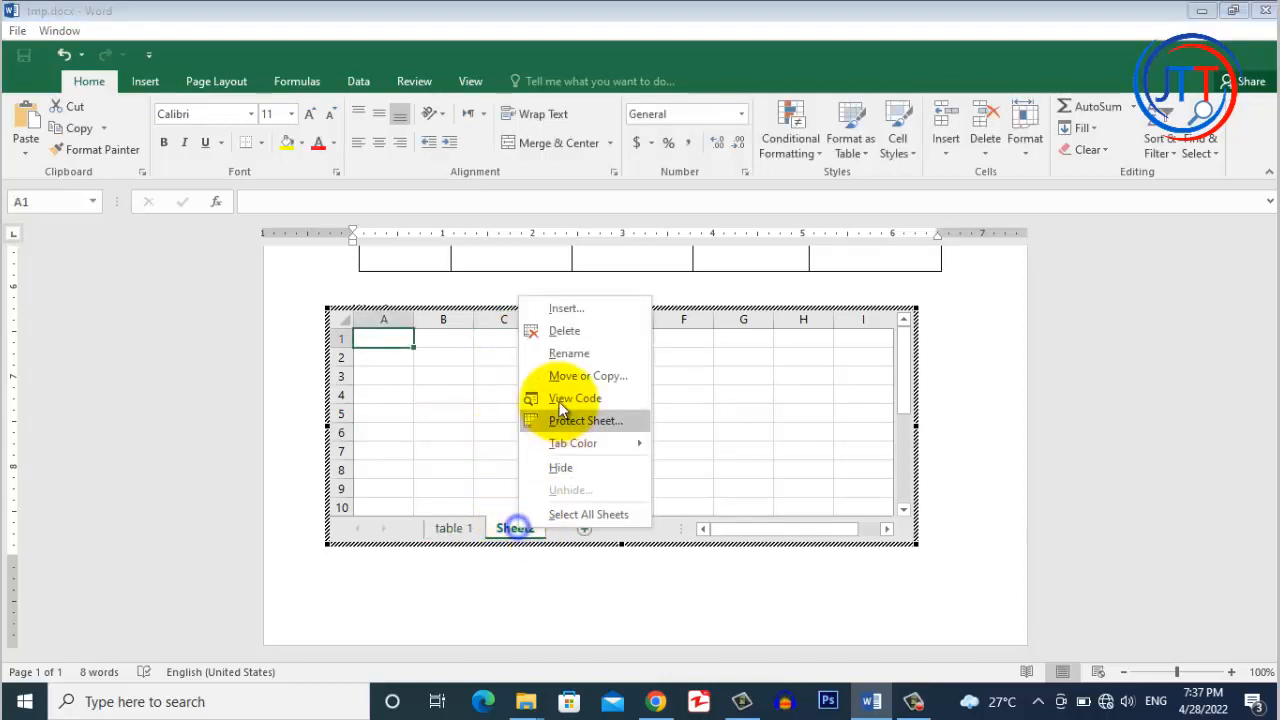
click(564, 352)
text(table 2)
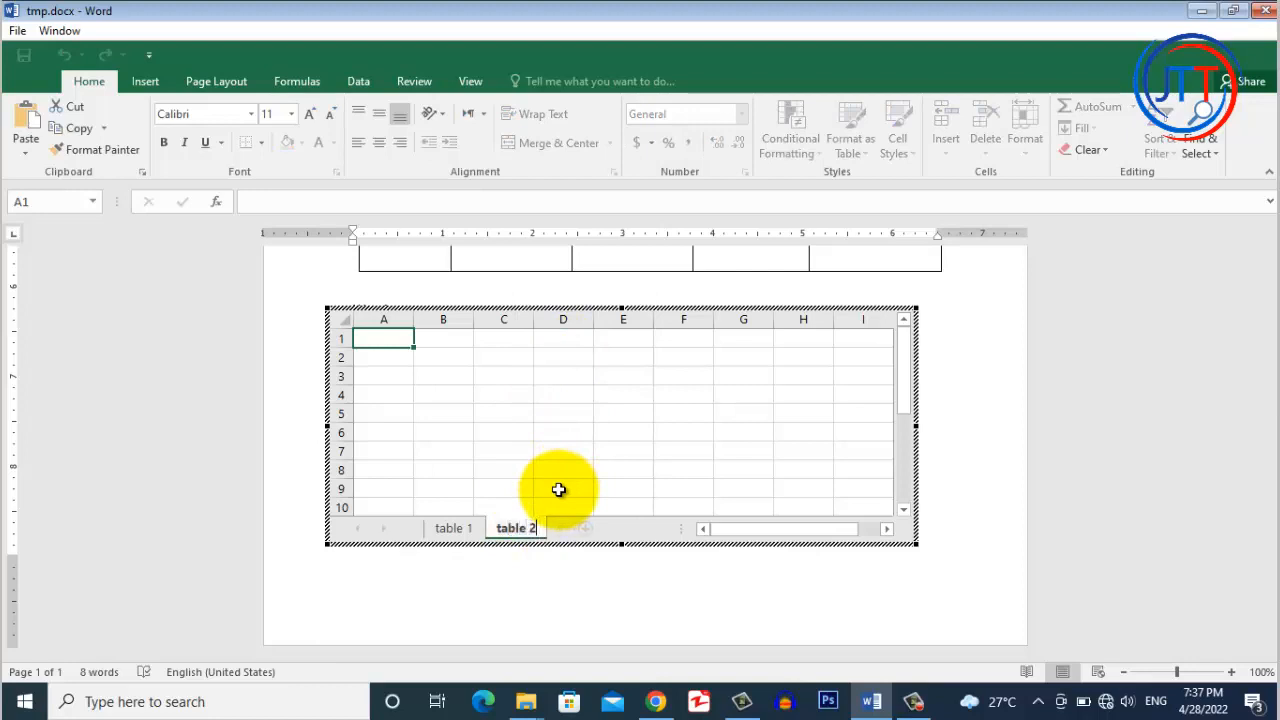
Step: On the "table 1" sheet, enter "Name" in cell B3 and "Father Name" in cell C3
click(448, 530)
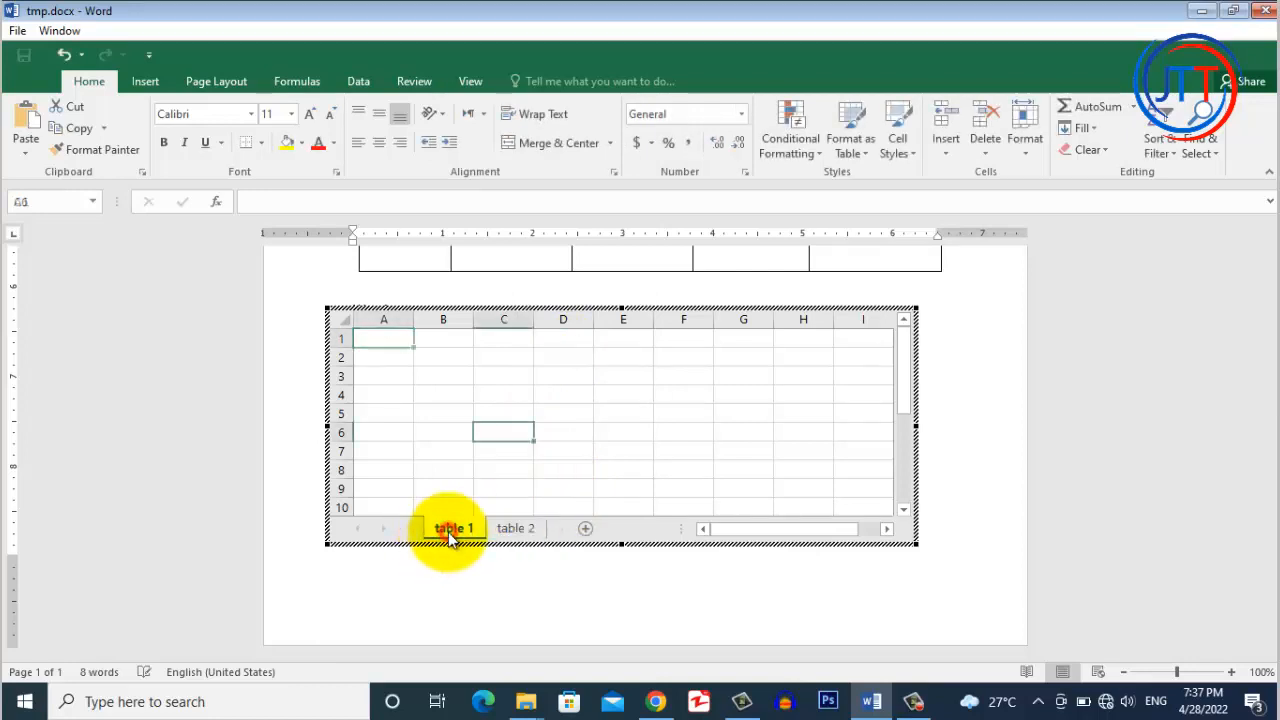
drag(443, 366, 568, 451)
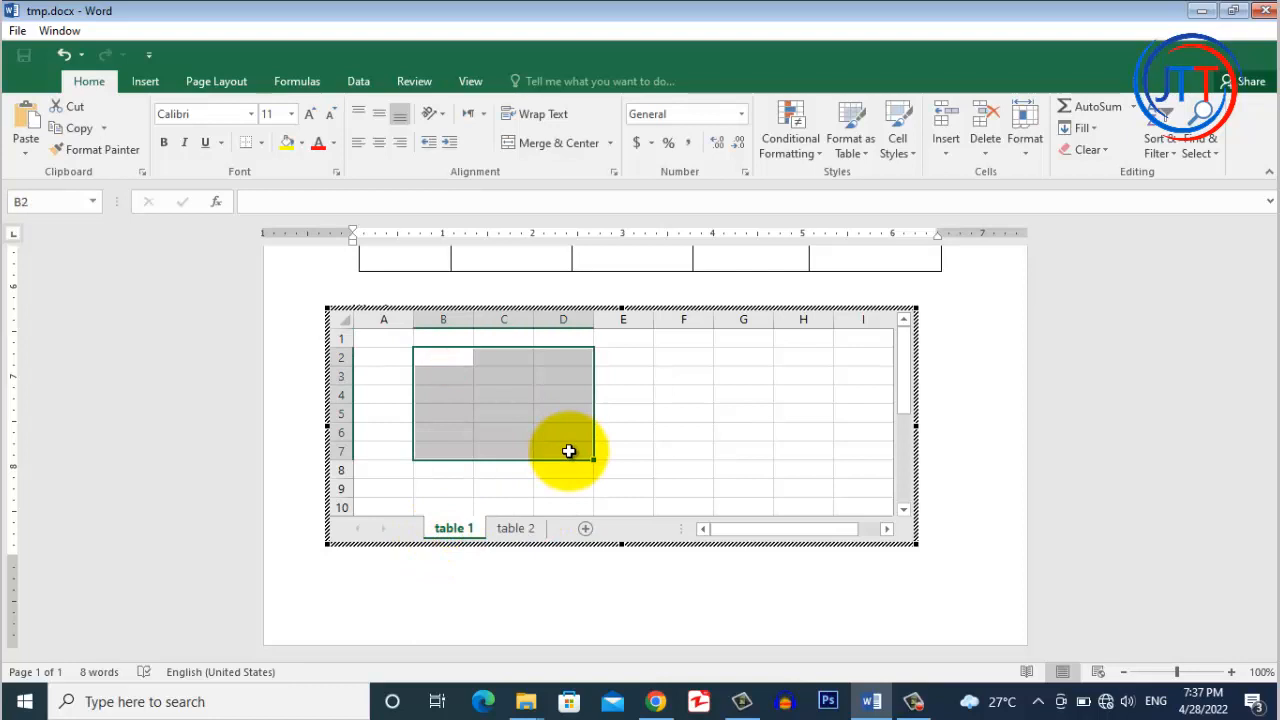
click(450, 375)
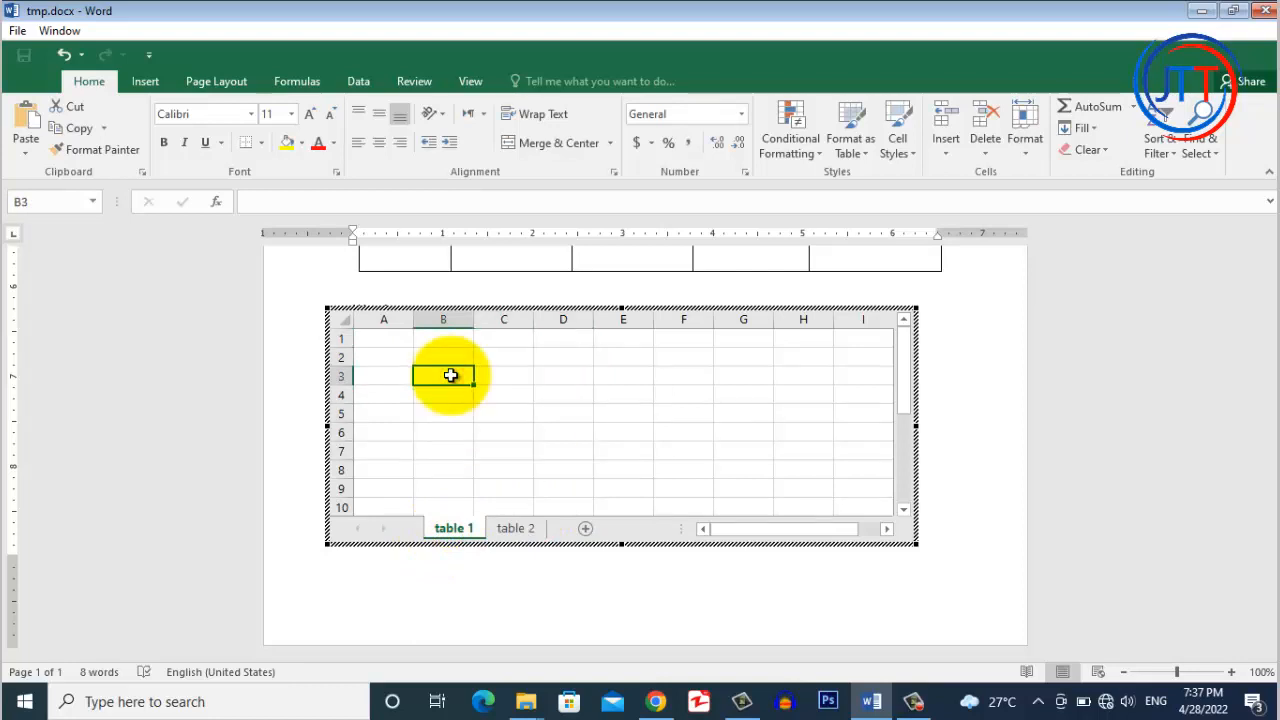
text(Name)
key(Tab)
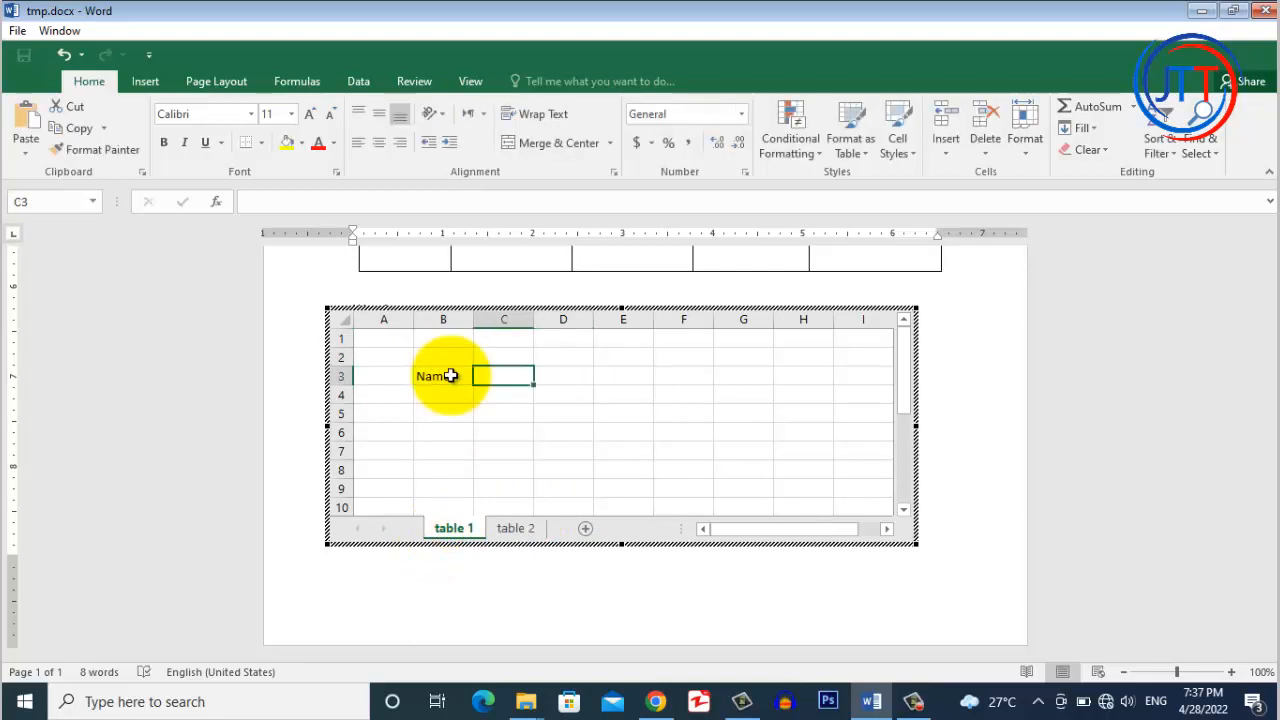
text(Father Name)
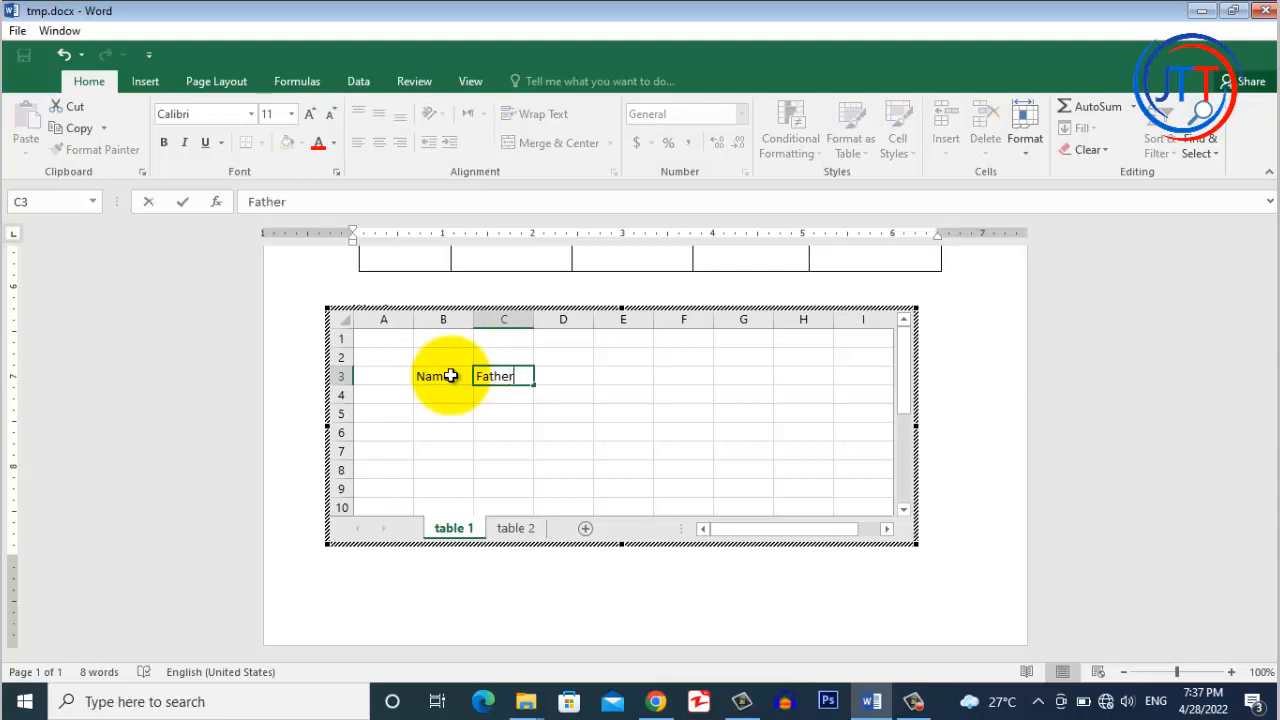
Step: On the "table 2" sheet, enter "Contacts" in cell B4 and "Addresses" in cell C4
click(511, 528)
click(439, 392)
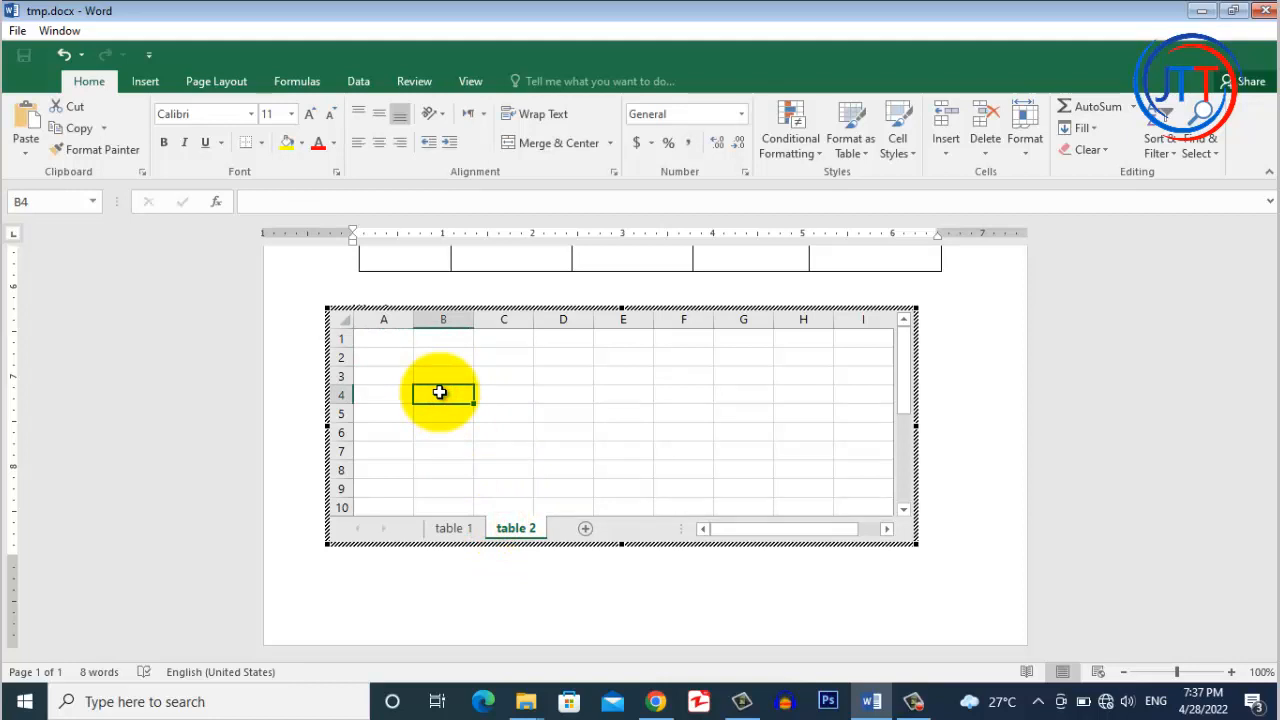
text(Contacts)
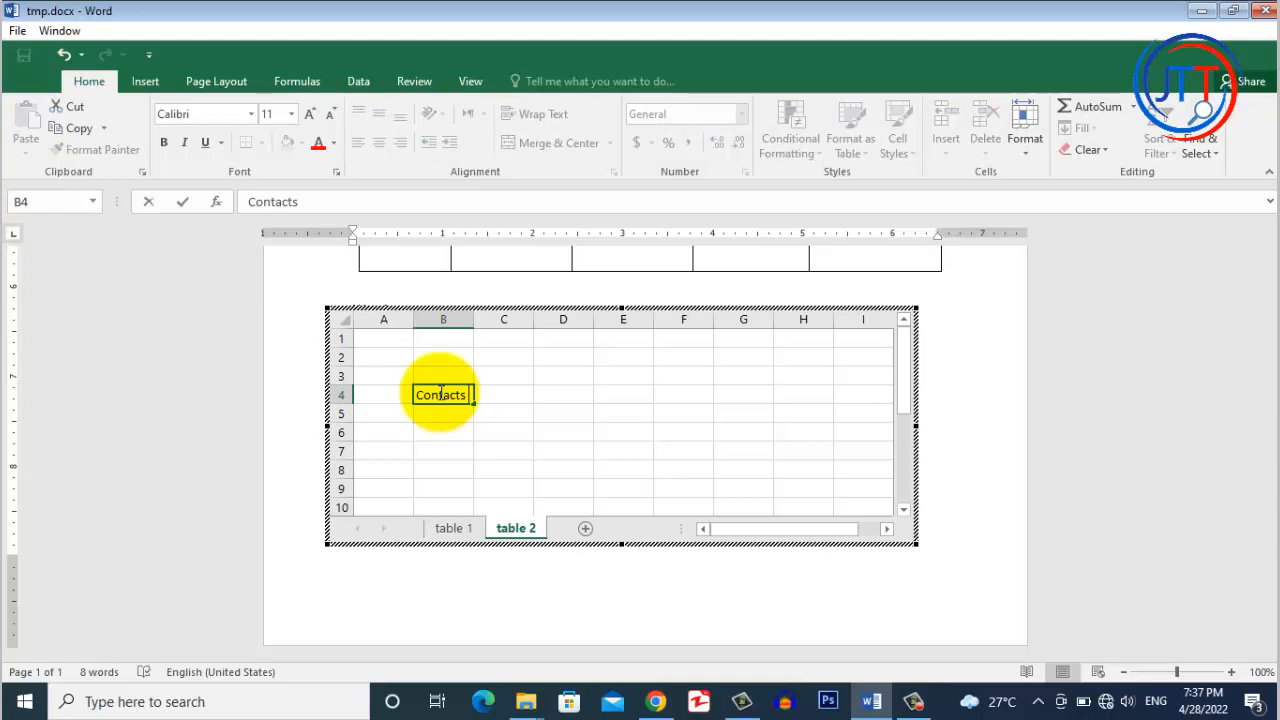
click(500, 393)
text(Addresses)
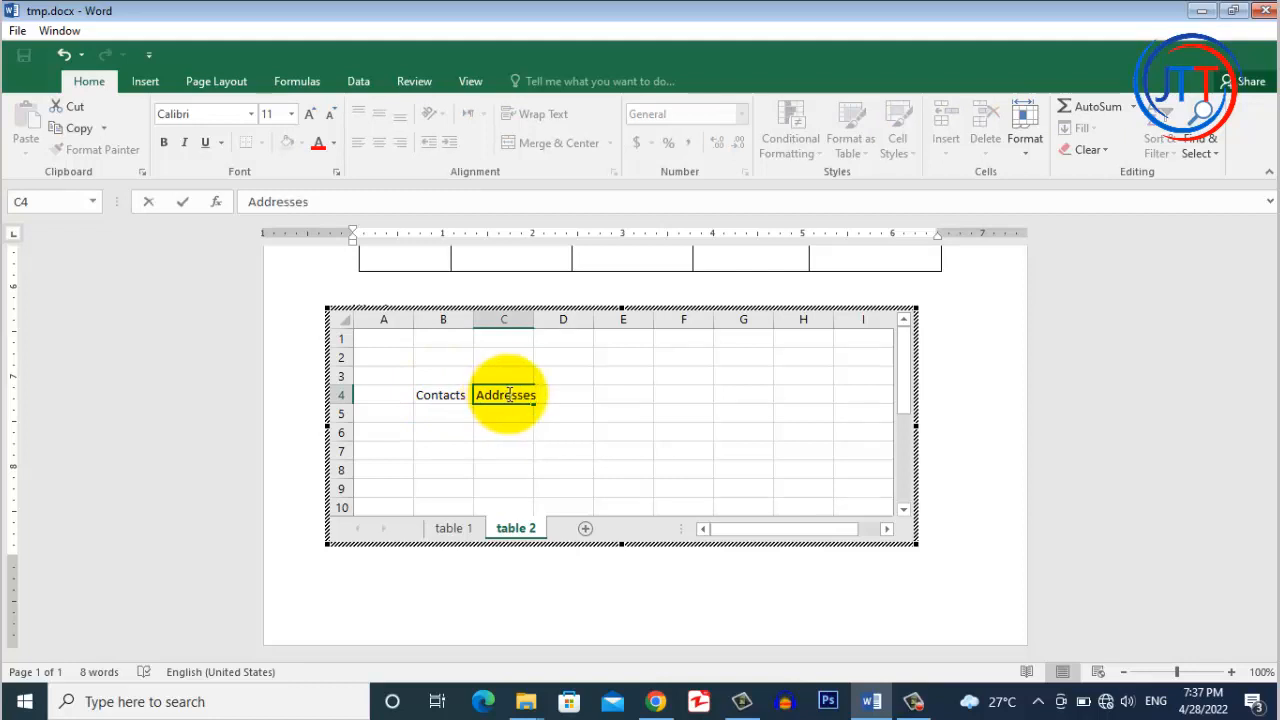
click(507, 487)
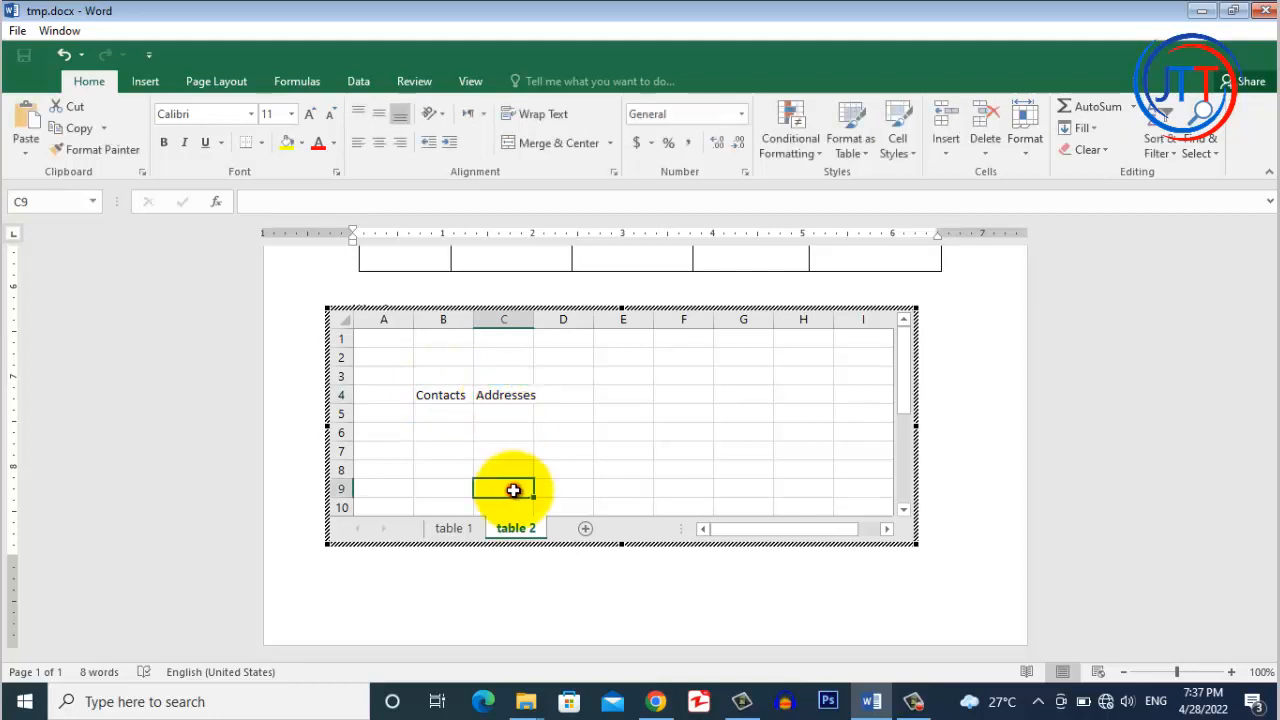
Step: Switch the embedded spreadsheet to the "table 1" sheet and leave spreadsheet editing to display it in the document
click(472, 526)
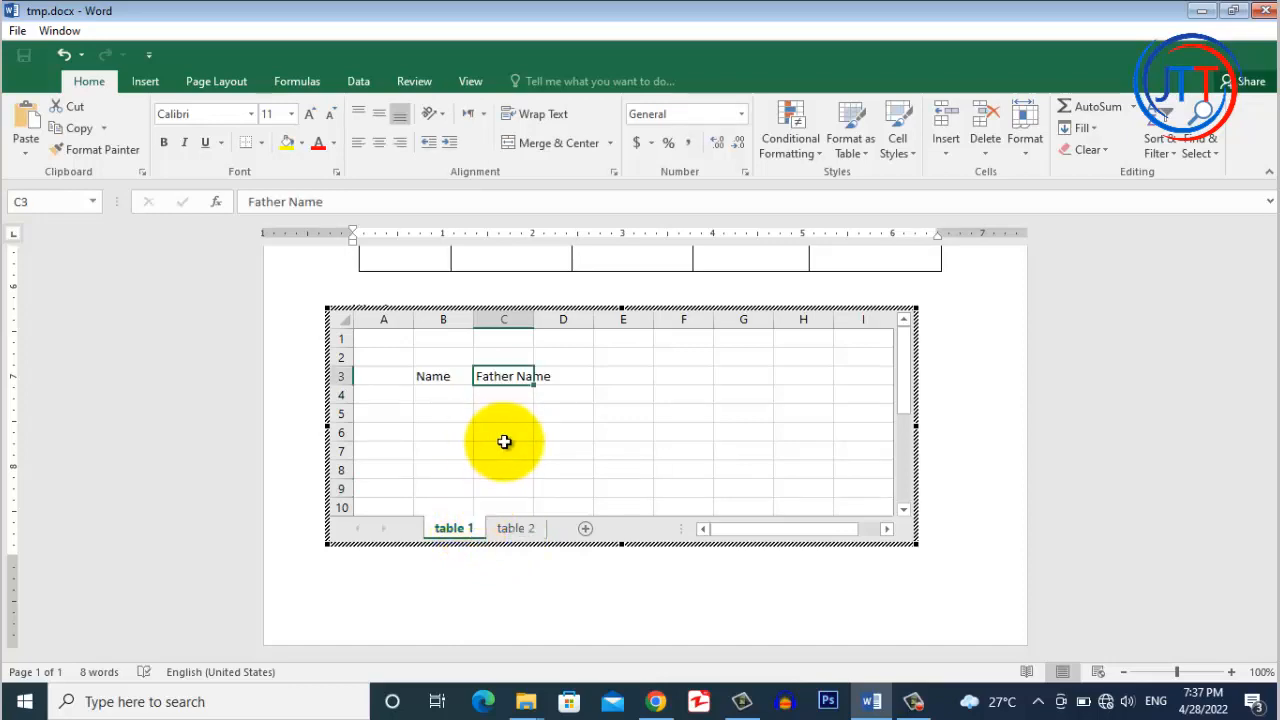
click(932, 503)
scroll(529, 460, down, 2)
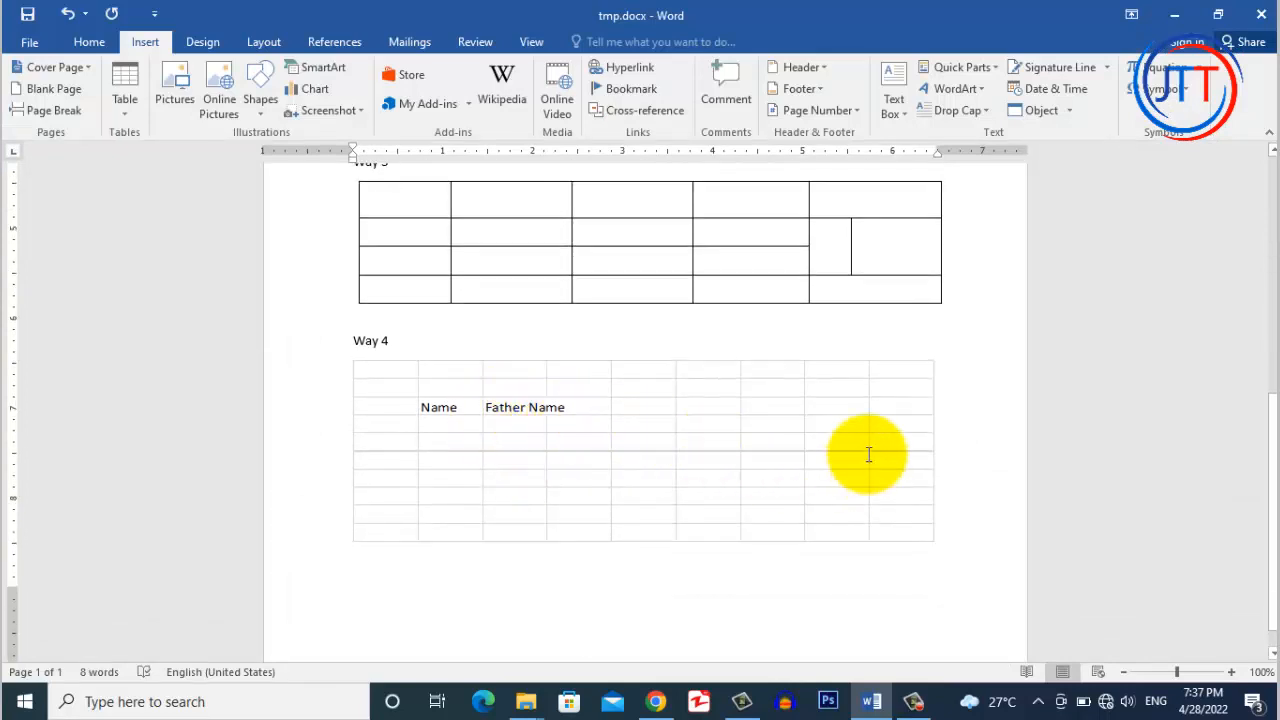
Step: Reopen the embedded spreadsheet for editing, switch to the "table 2" sheet, and return to the document to display that sheet
click(482, 435)
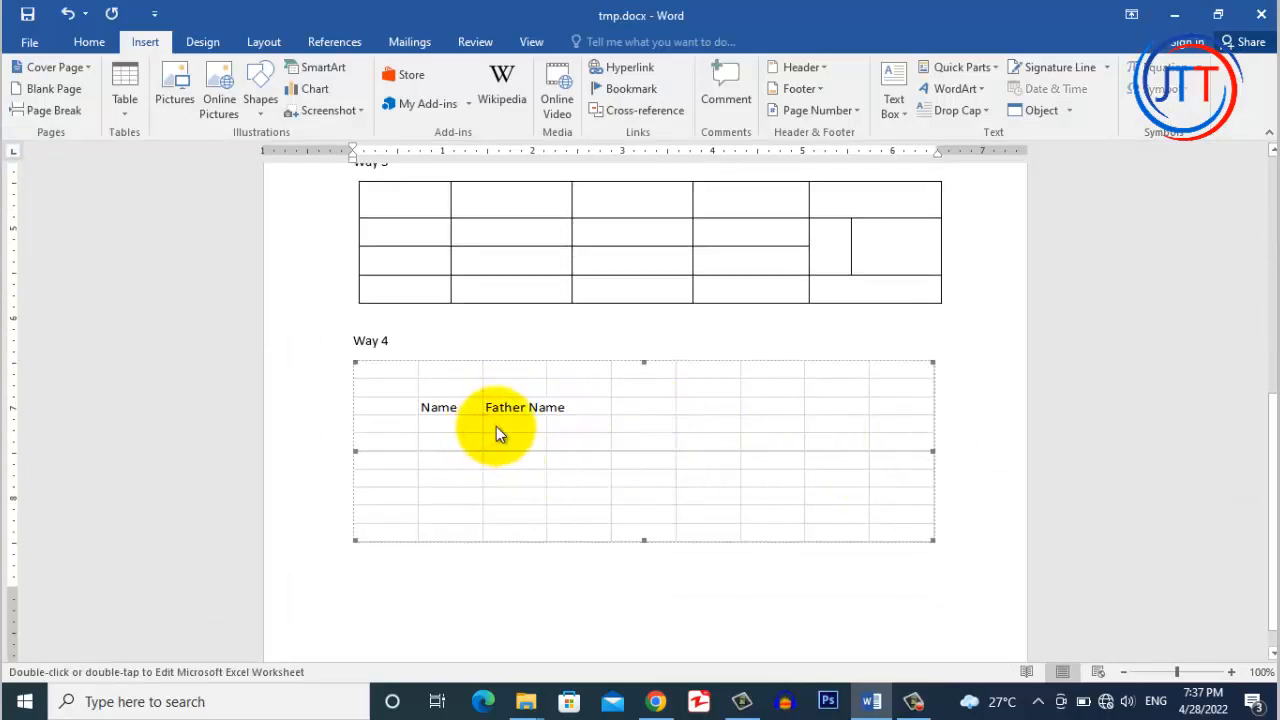
double_click(496, 426)
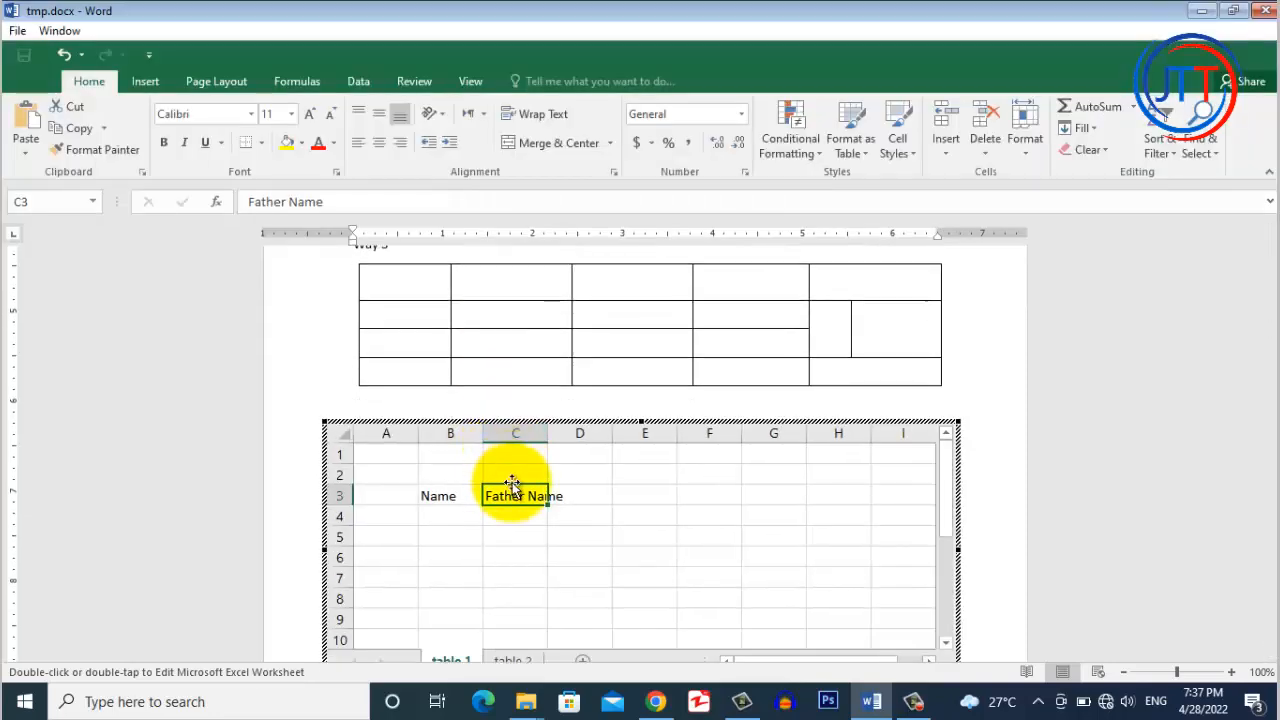
scroll(512, 483, down, 2)
scroll(512, 483, up, 2)
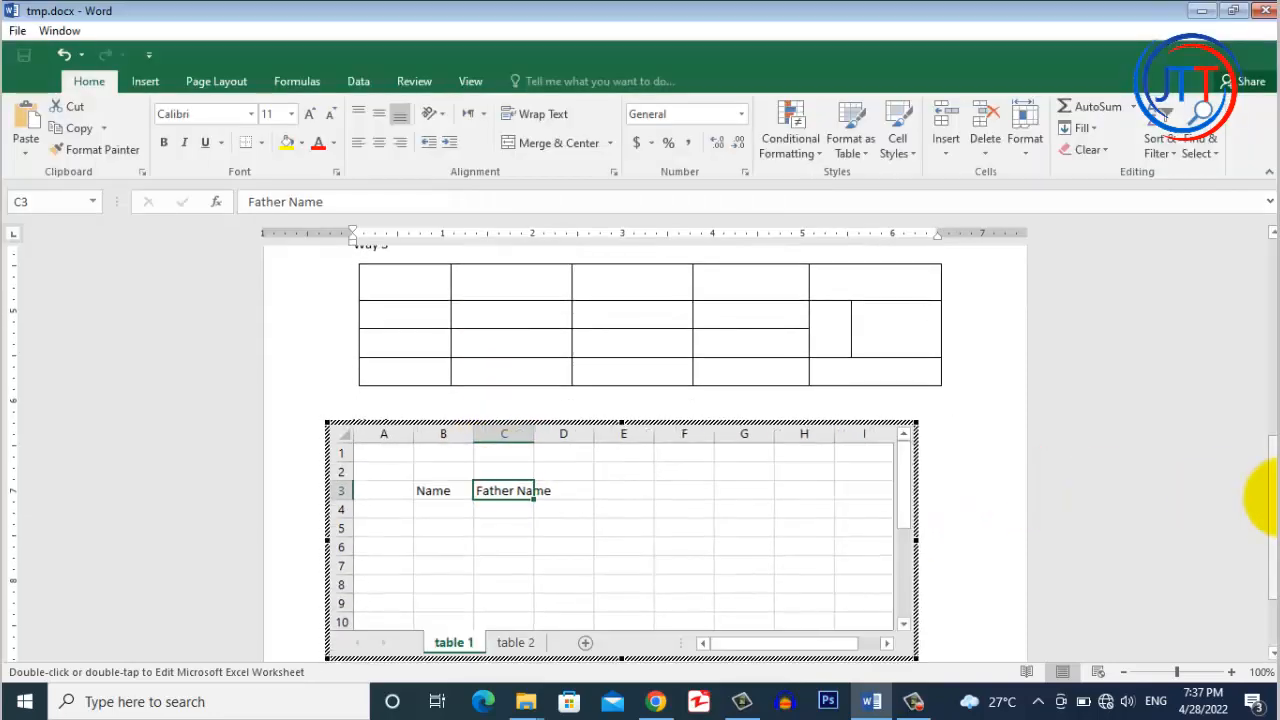
scroll(1270, 510, down, 2)
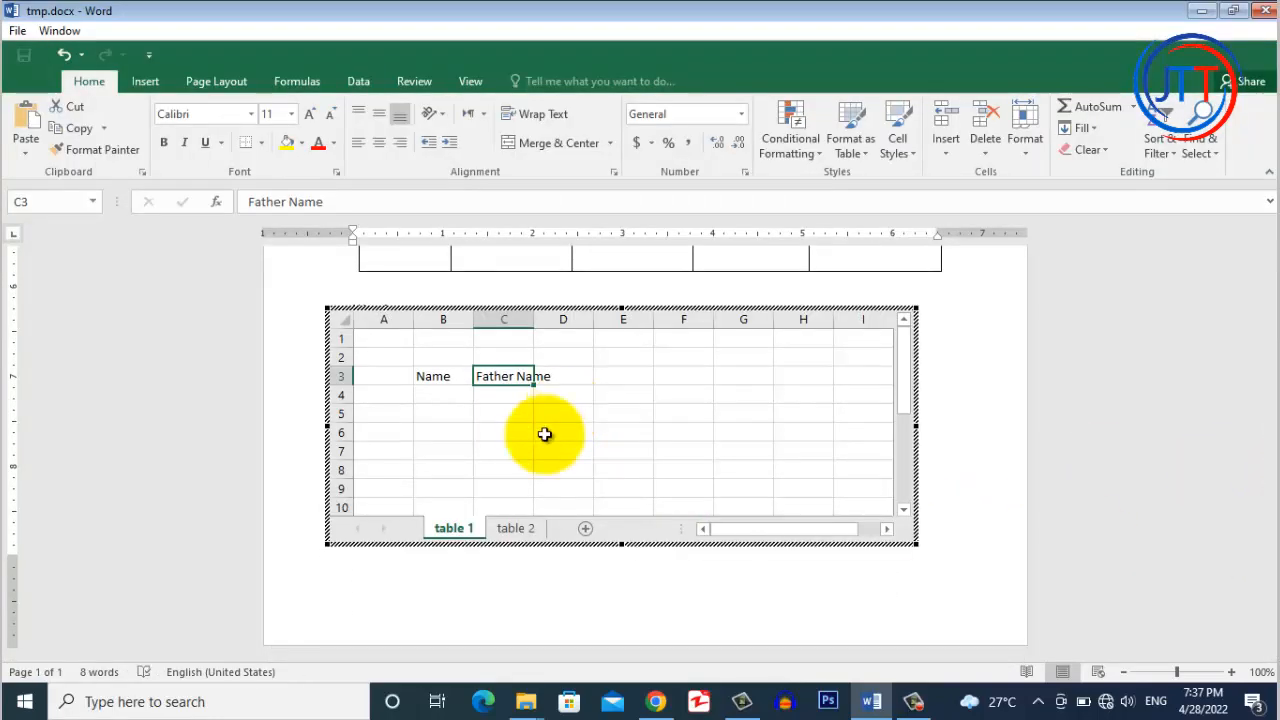
click(514, 528)
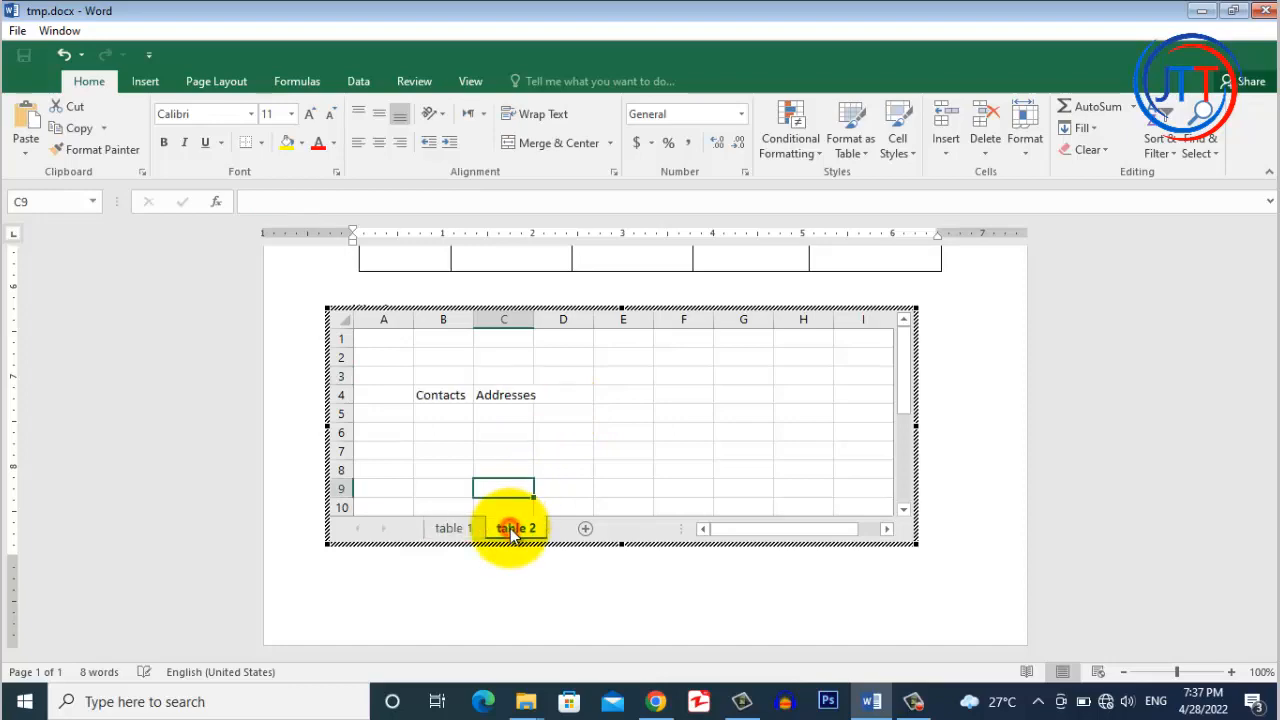
click(956, 461)
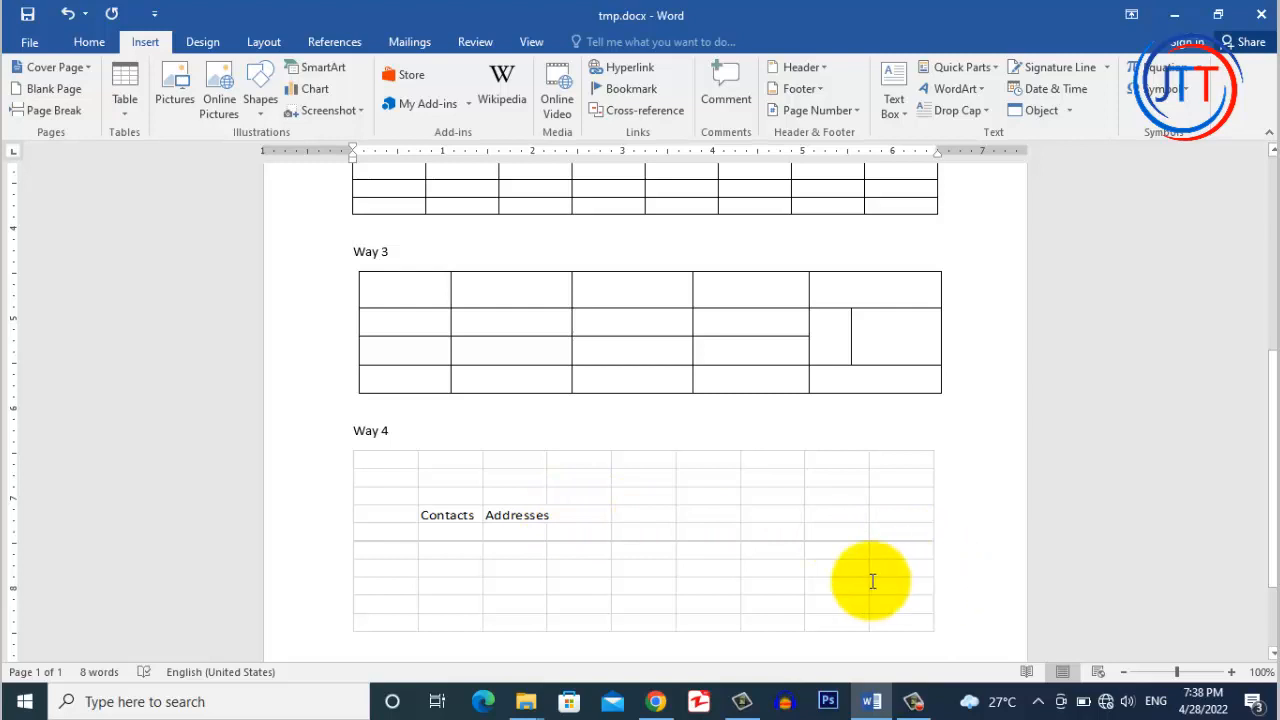
Step: Add the heading "Way 5" below the embedded spreadsheet and move it to a new page with a page break
scroll(655, 549, down, 3)
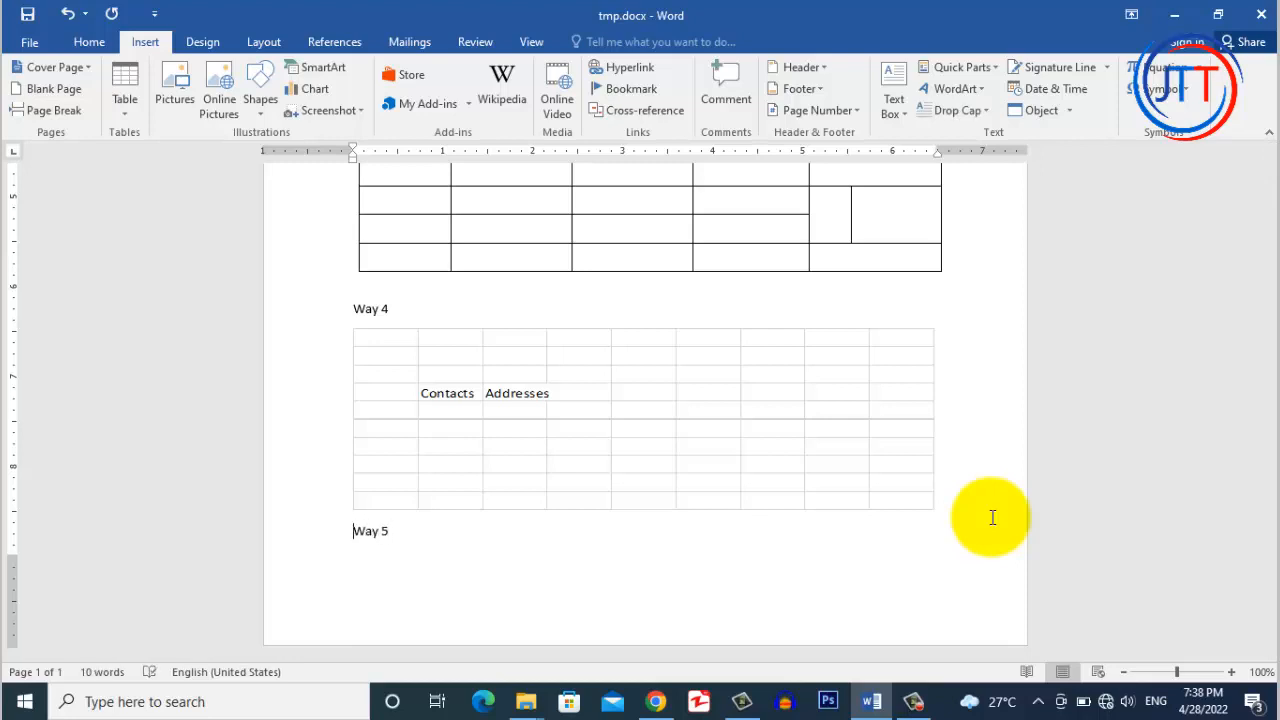
key(ctrl+Return)
scroll(567, 548, down, 3)
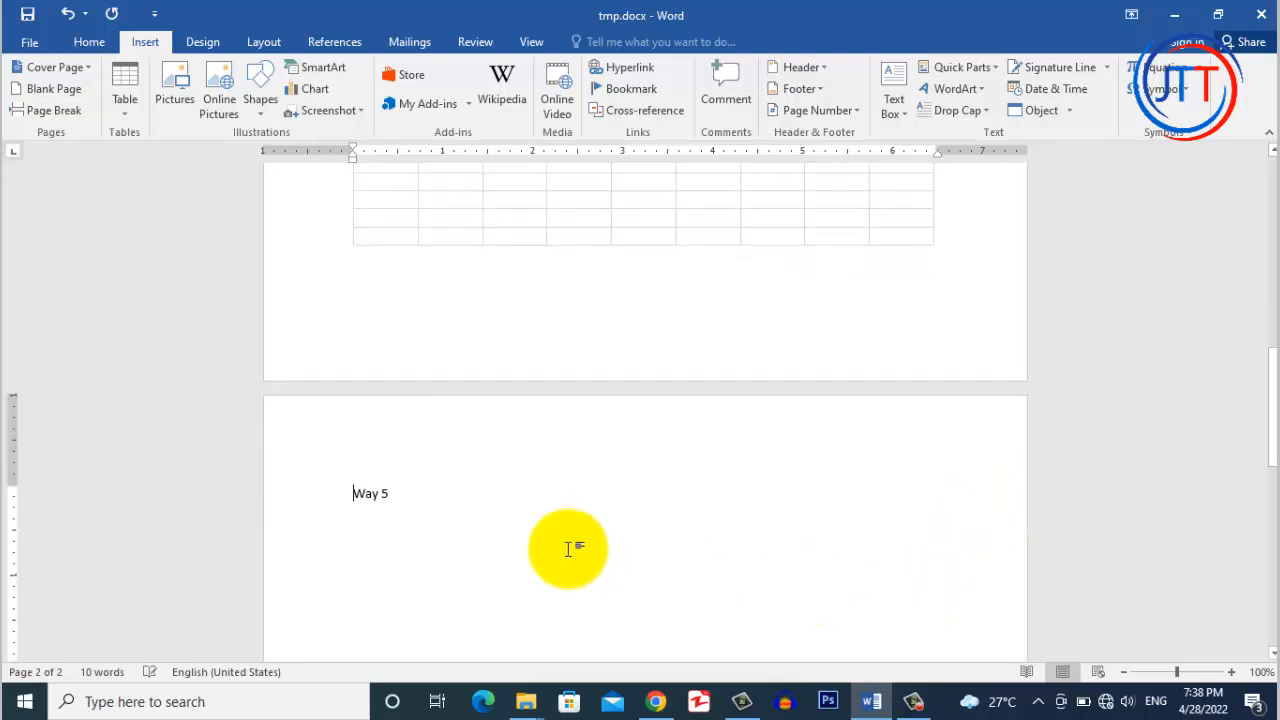
Step: Insert the built-in "With Subheads 1" quick table on a new line below the "Way 5" heading
click(520, 514)
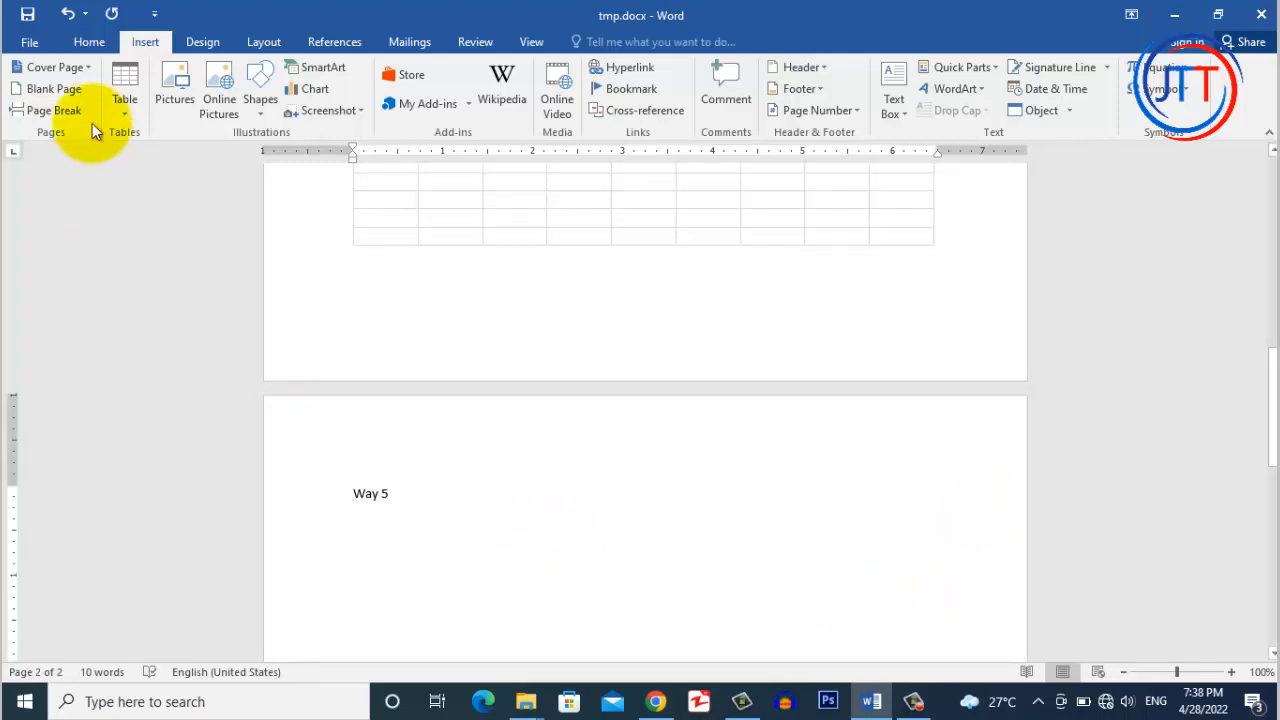
click(119, 111)
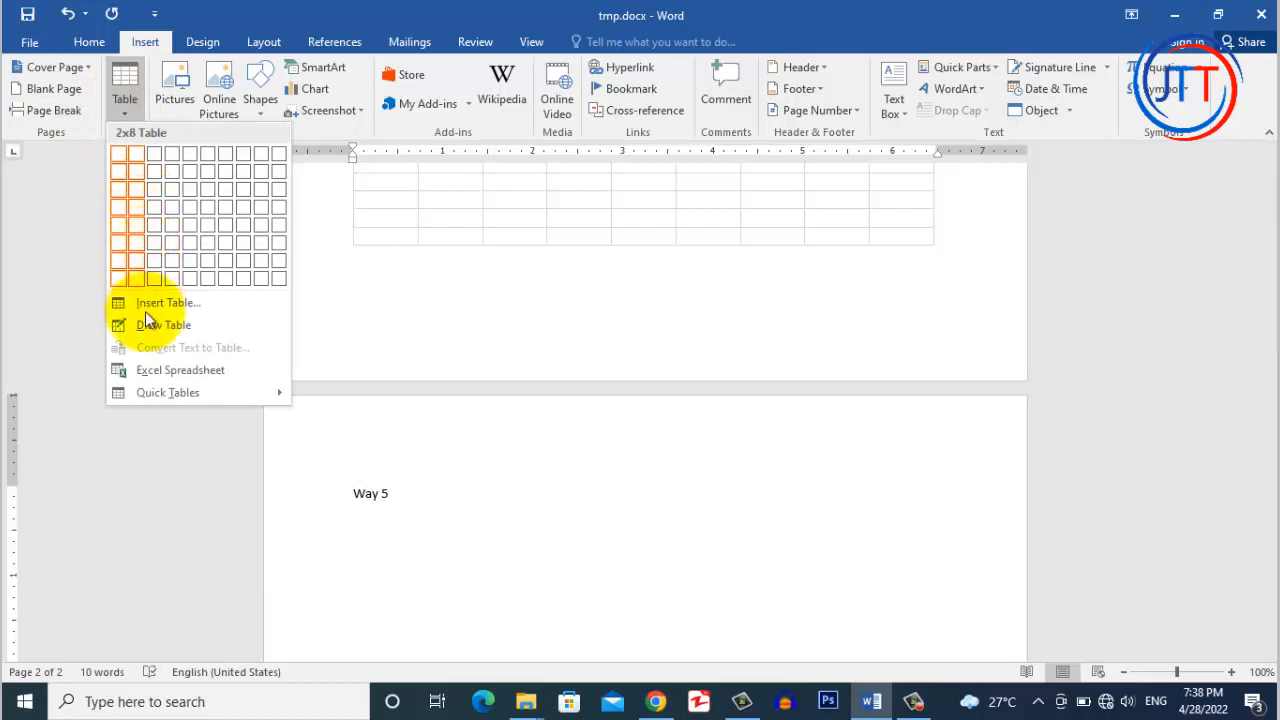
mouse_move(150, 396)
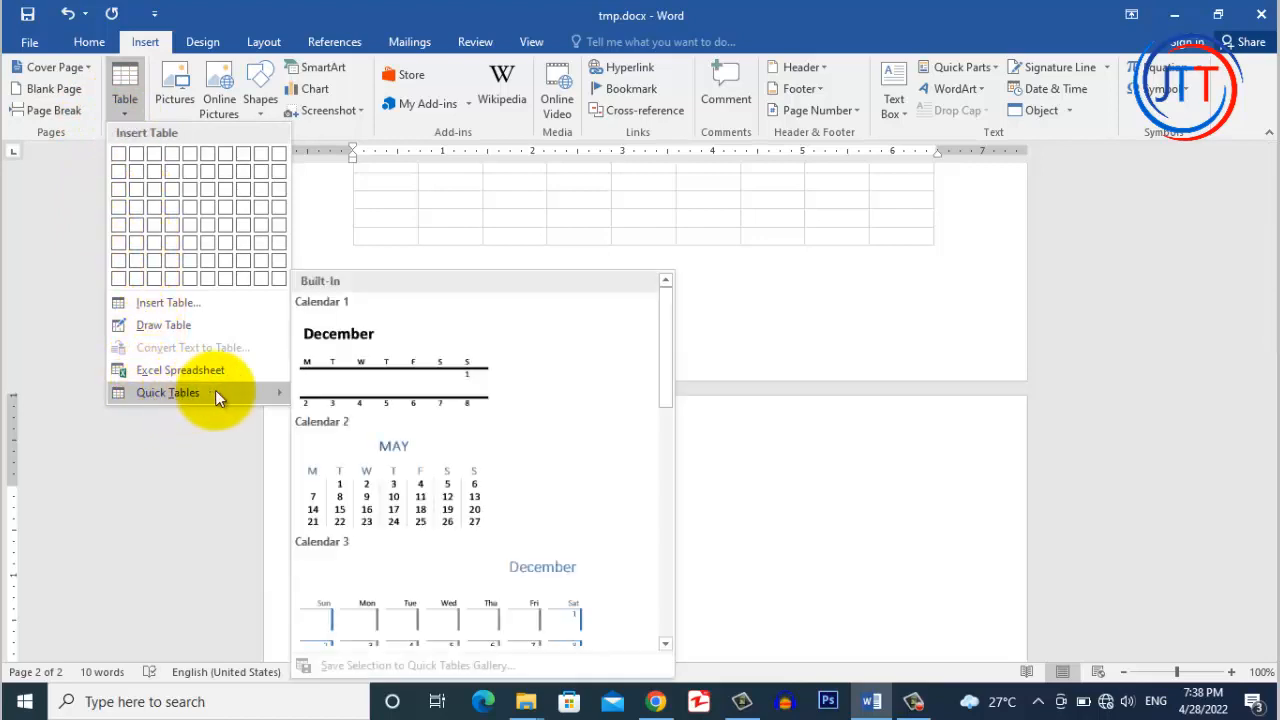
scroll(382, 479, down, 6)
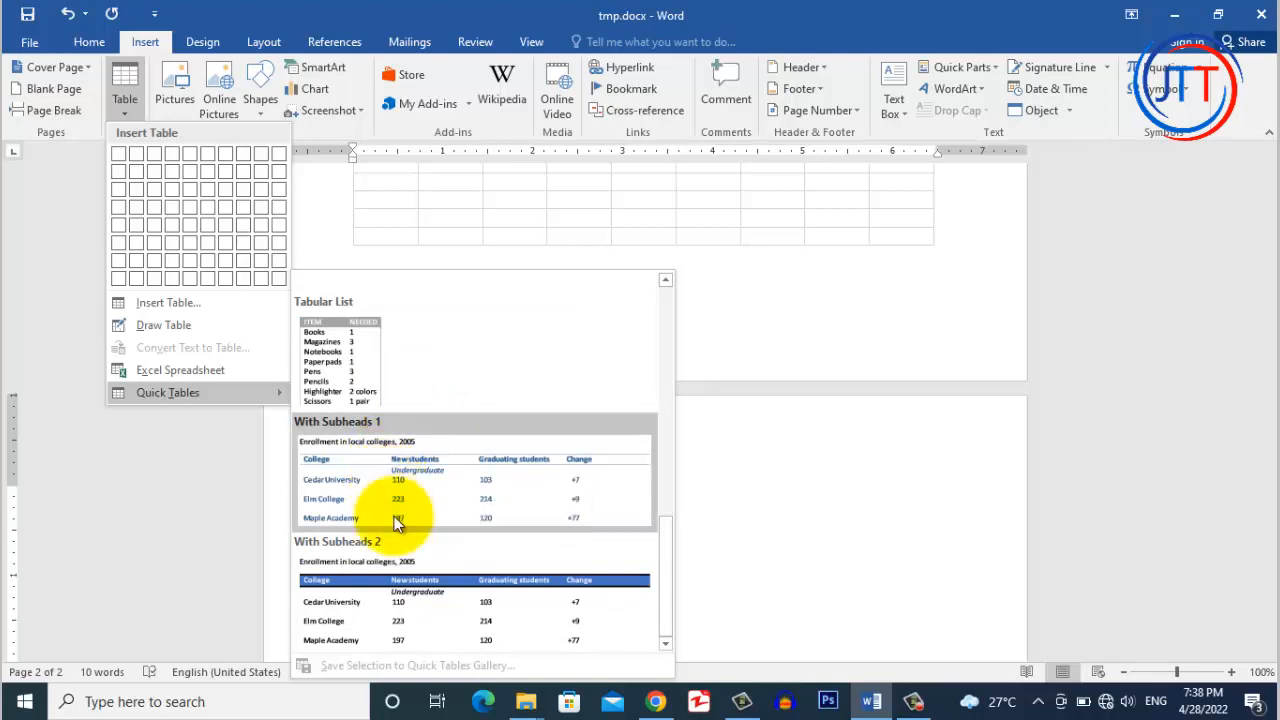
scroll(398, 490, up, 6)
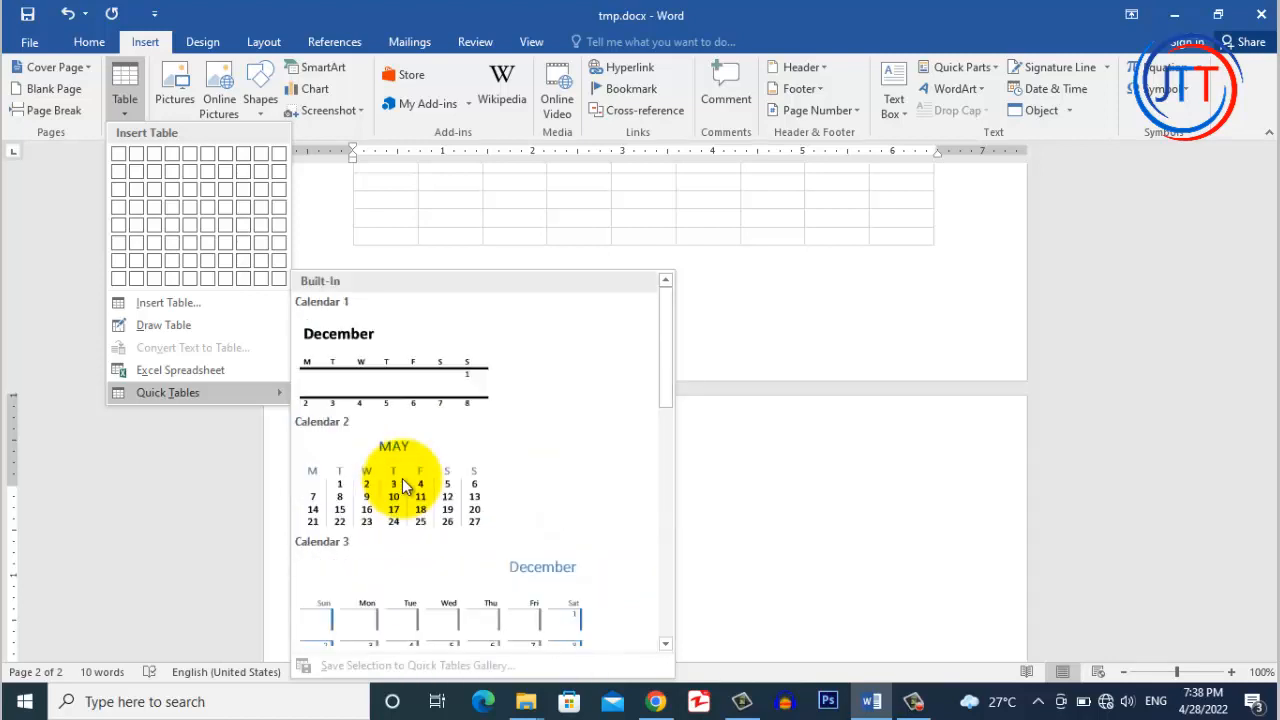
scroll(400, 490, down, 5)
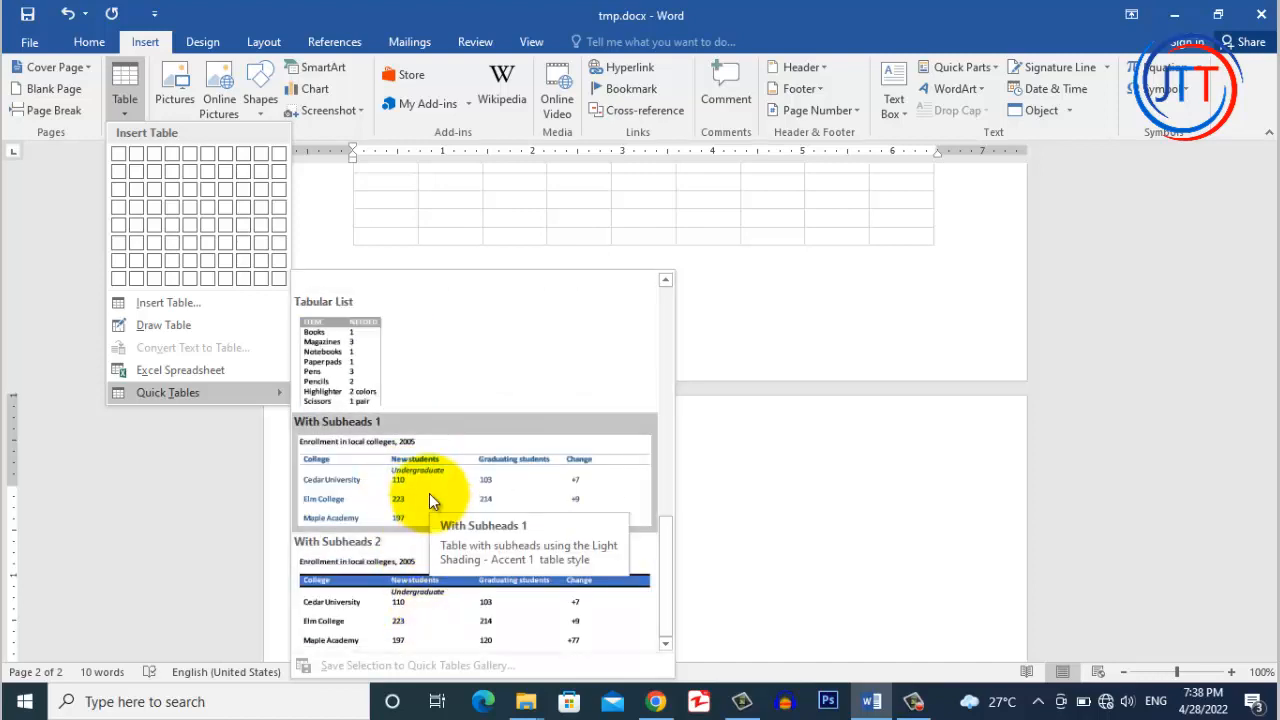
click(429, 500)
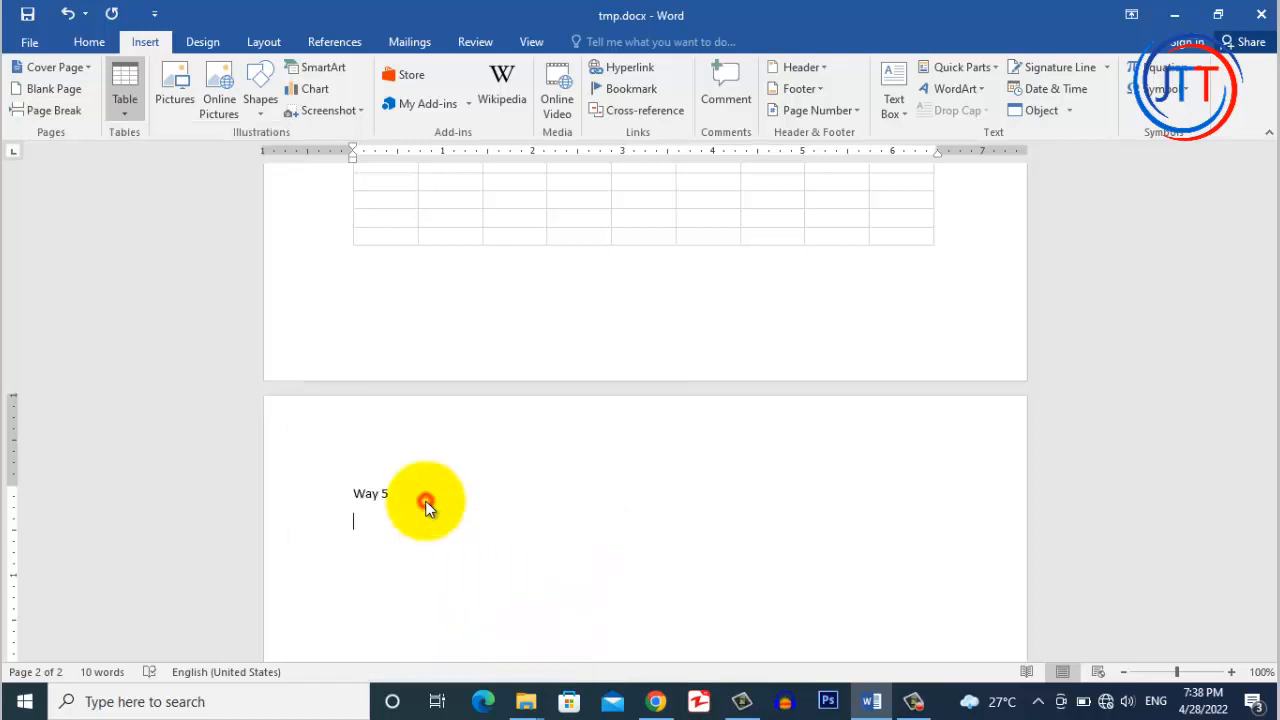
scroll(591, 509, down, 3)
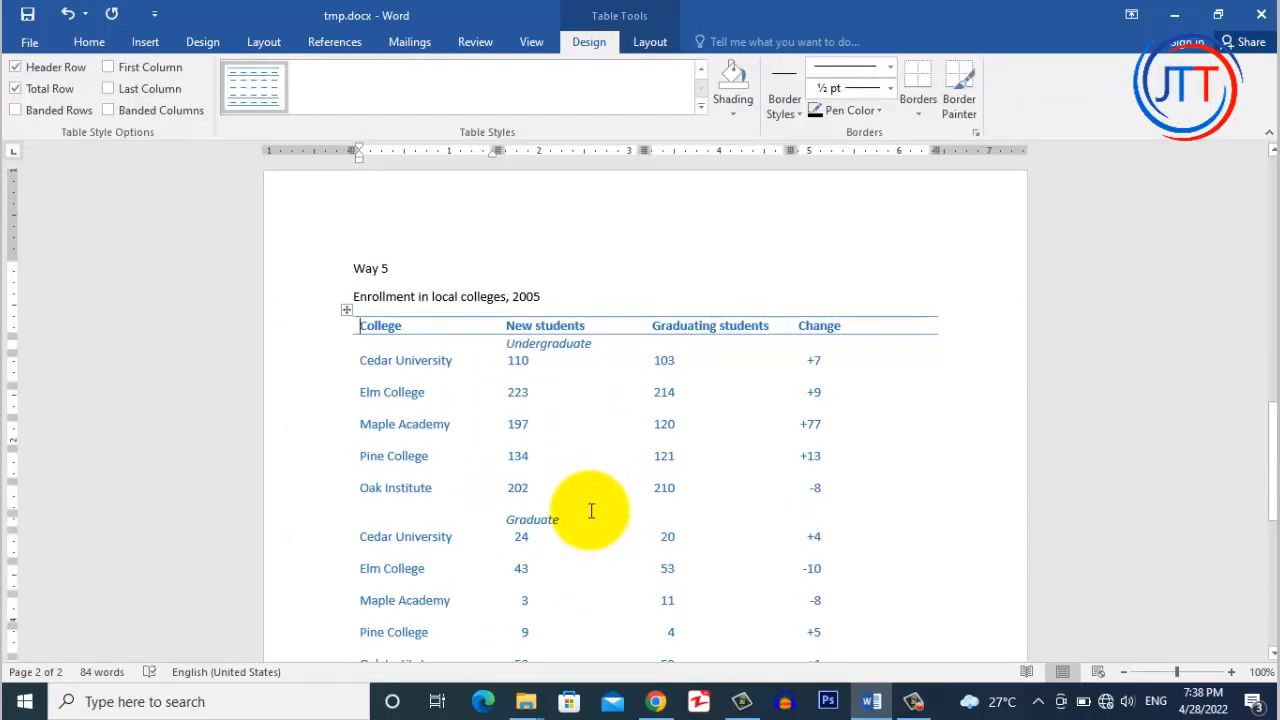
Step: Select the whole enrollment table to examine the available border options and its contents from the header row down to the source note
click(346, 314)
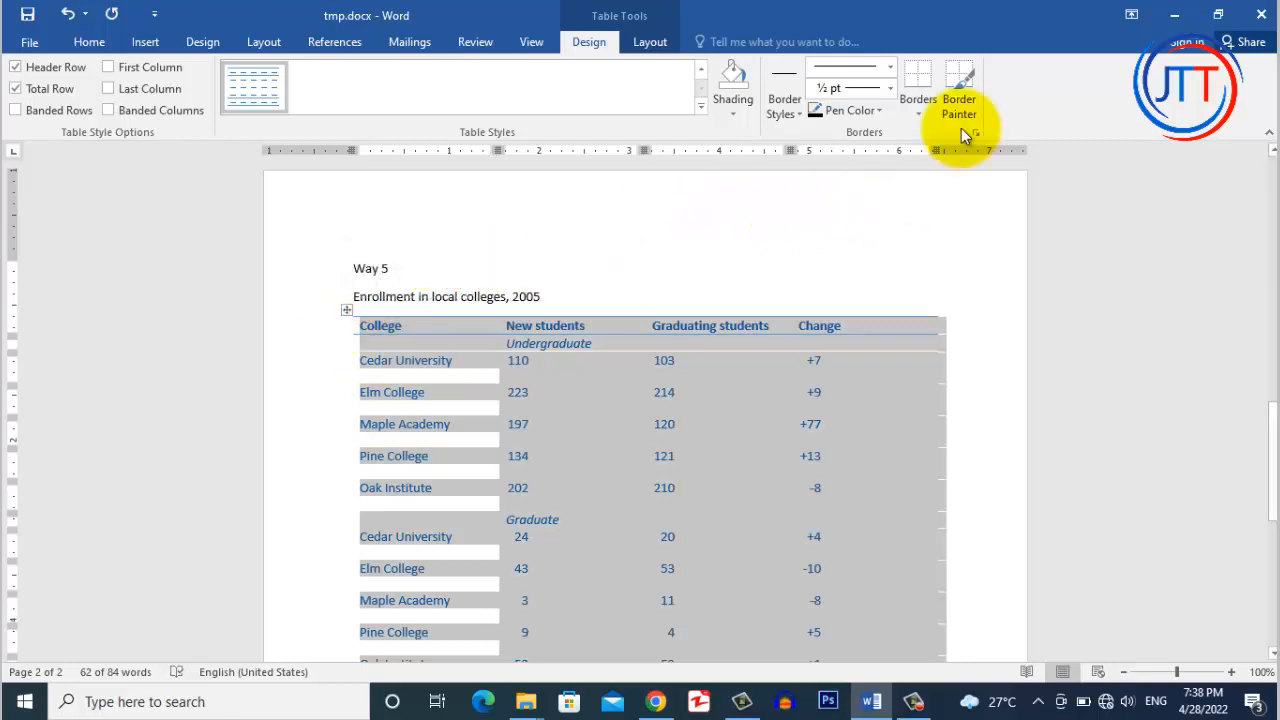
click(927, 112)
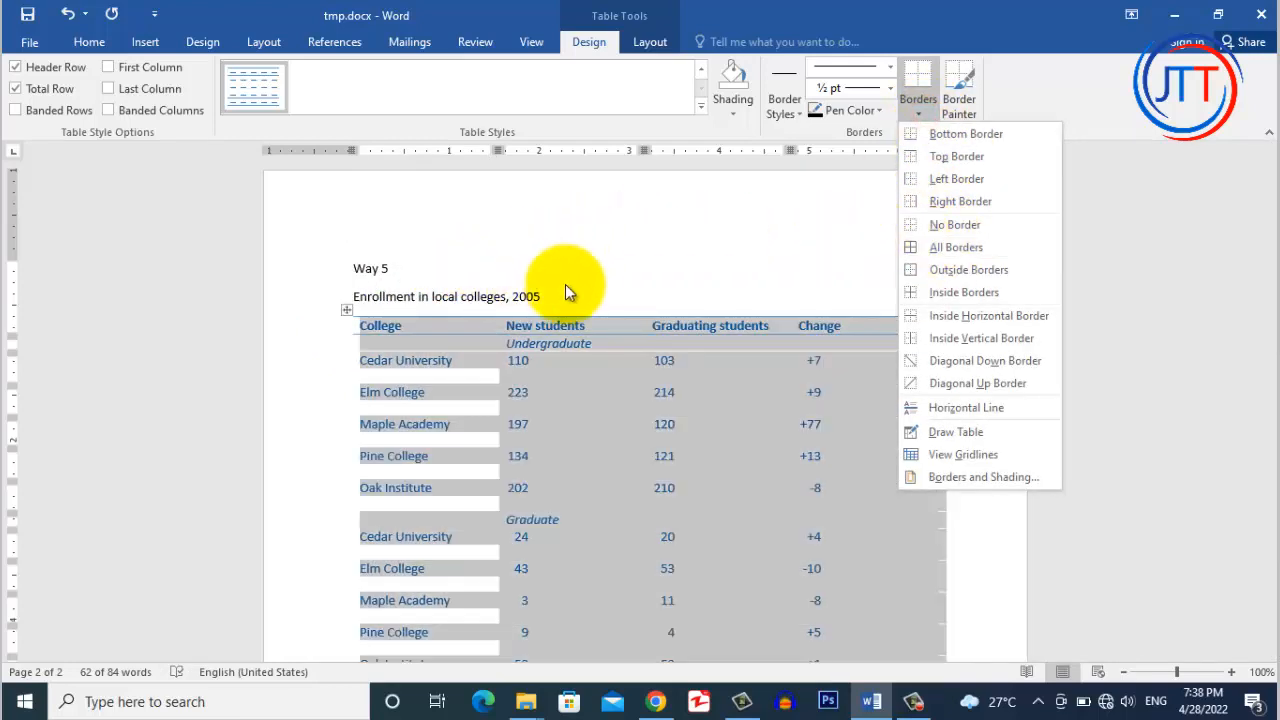
click(565, 291)
scroll(565, 286, down, 4)
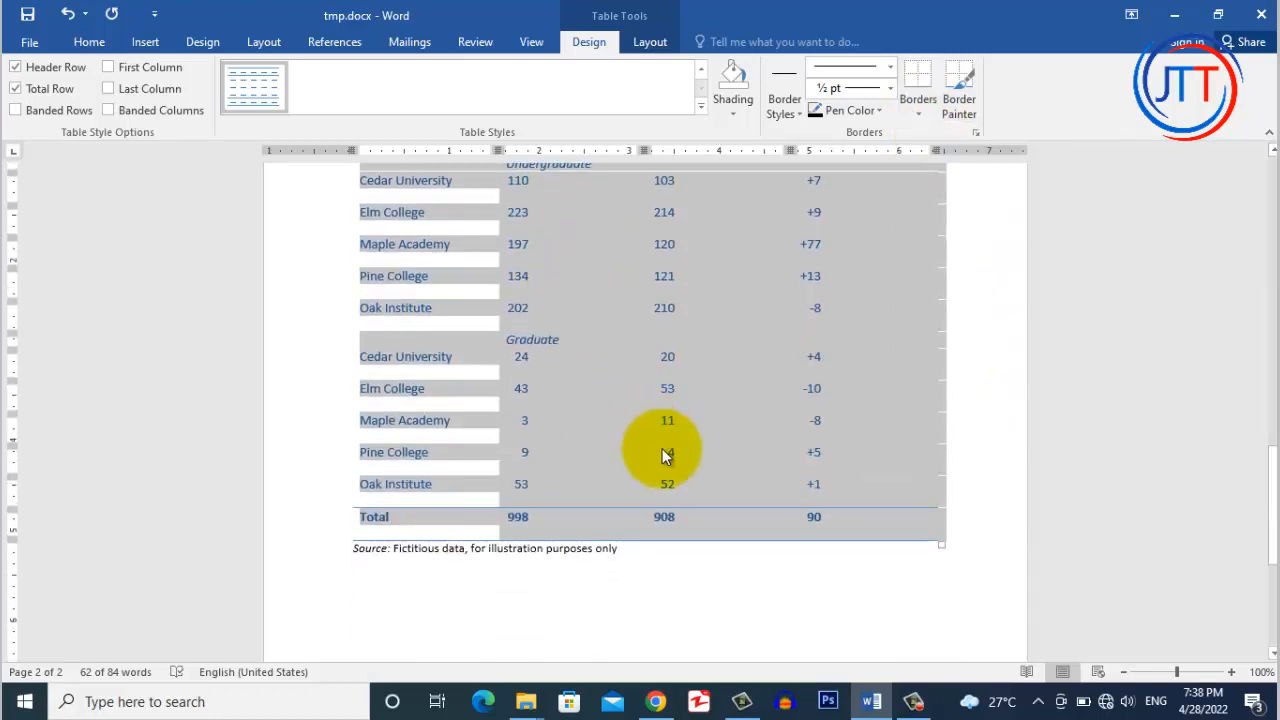
scroll(663, 452, up, 4)
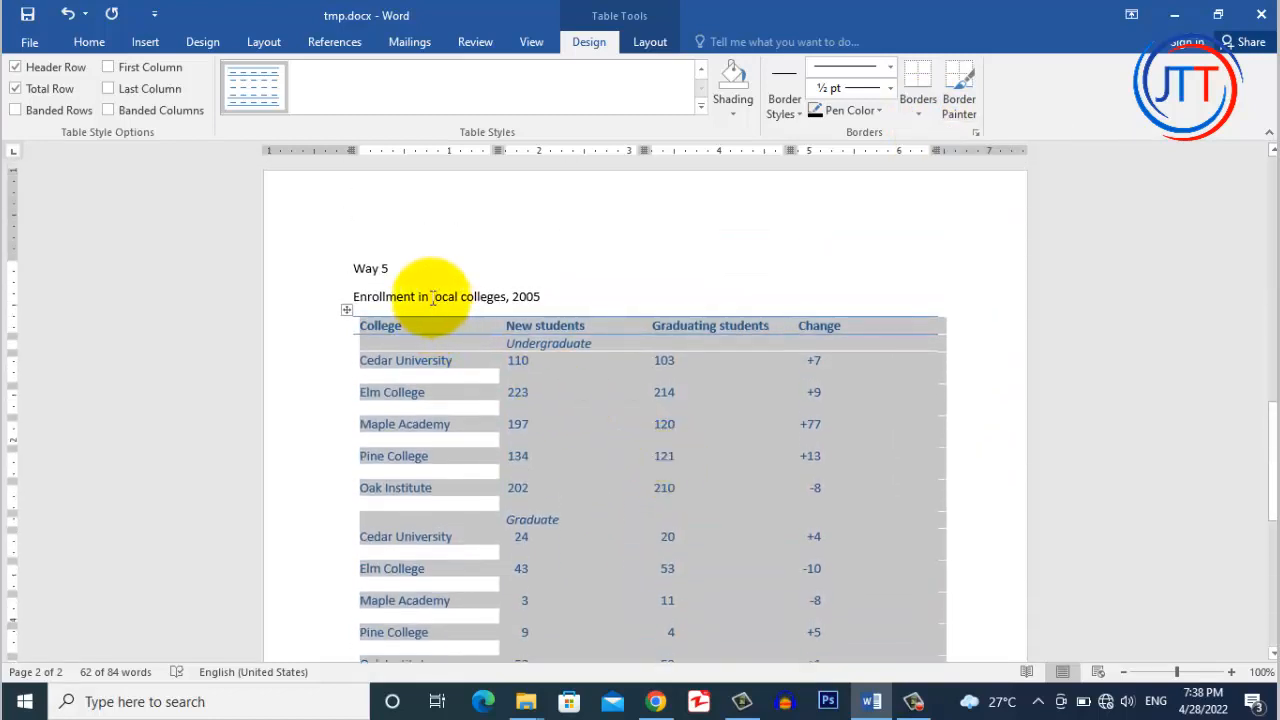
scroll(432, 297, up, 2)
scroll(432, 297, down, 4)
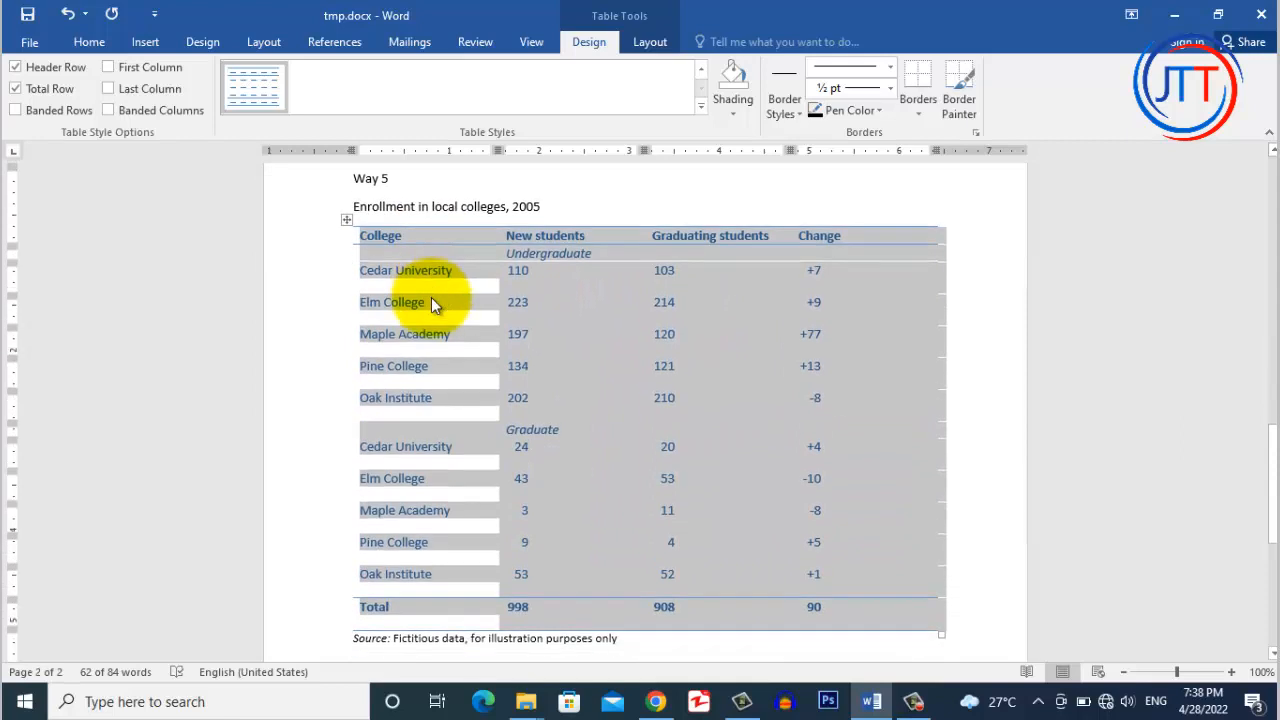
scroll(431, 302, down, 2)
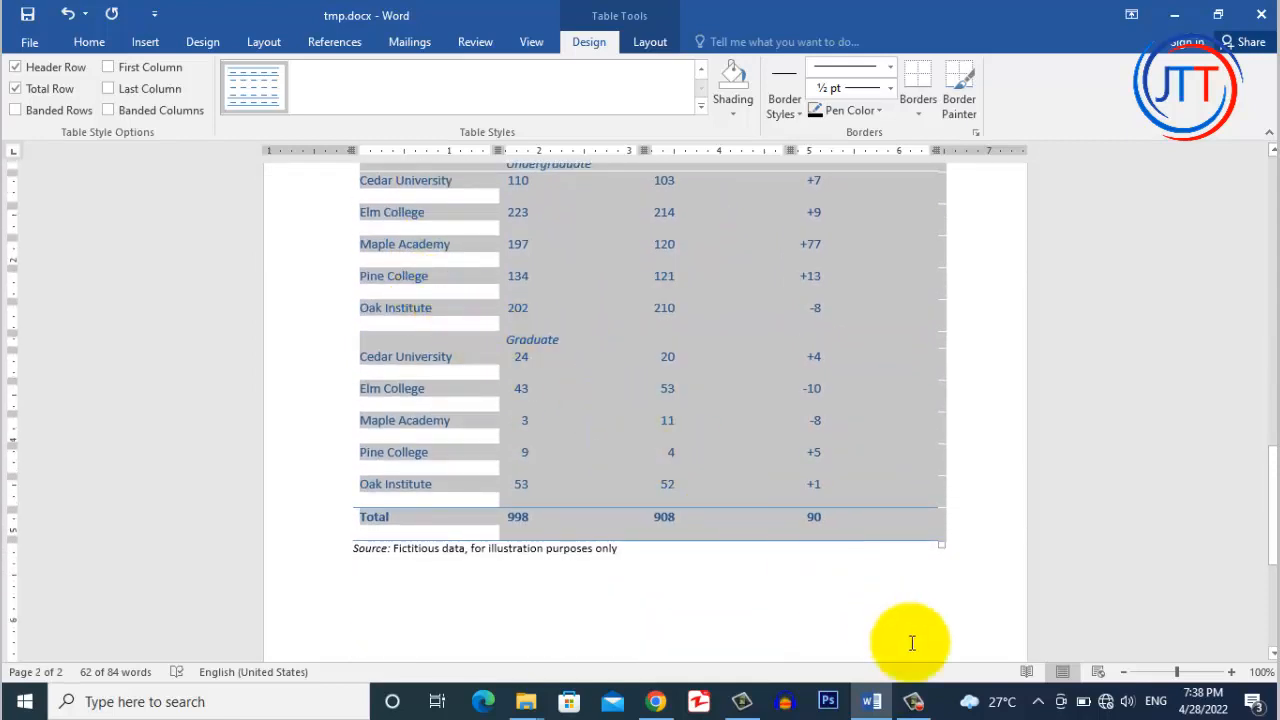